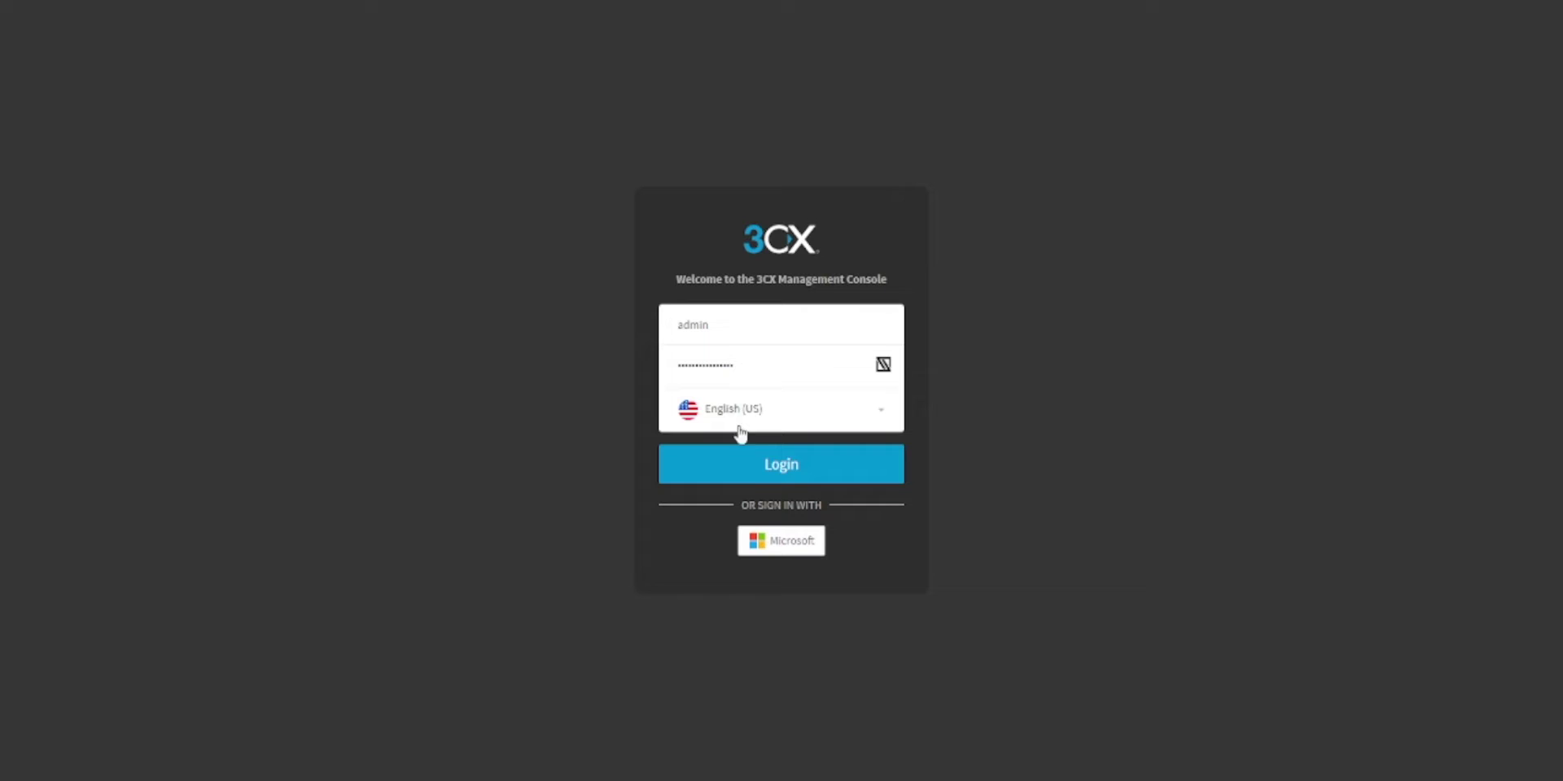
Log in to the 3CX Management Console with the admin credentials.
{"action": "left_click", "coordinate": [760, 460]}
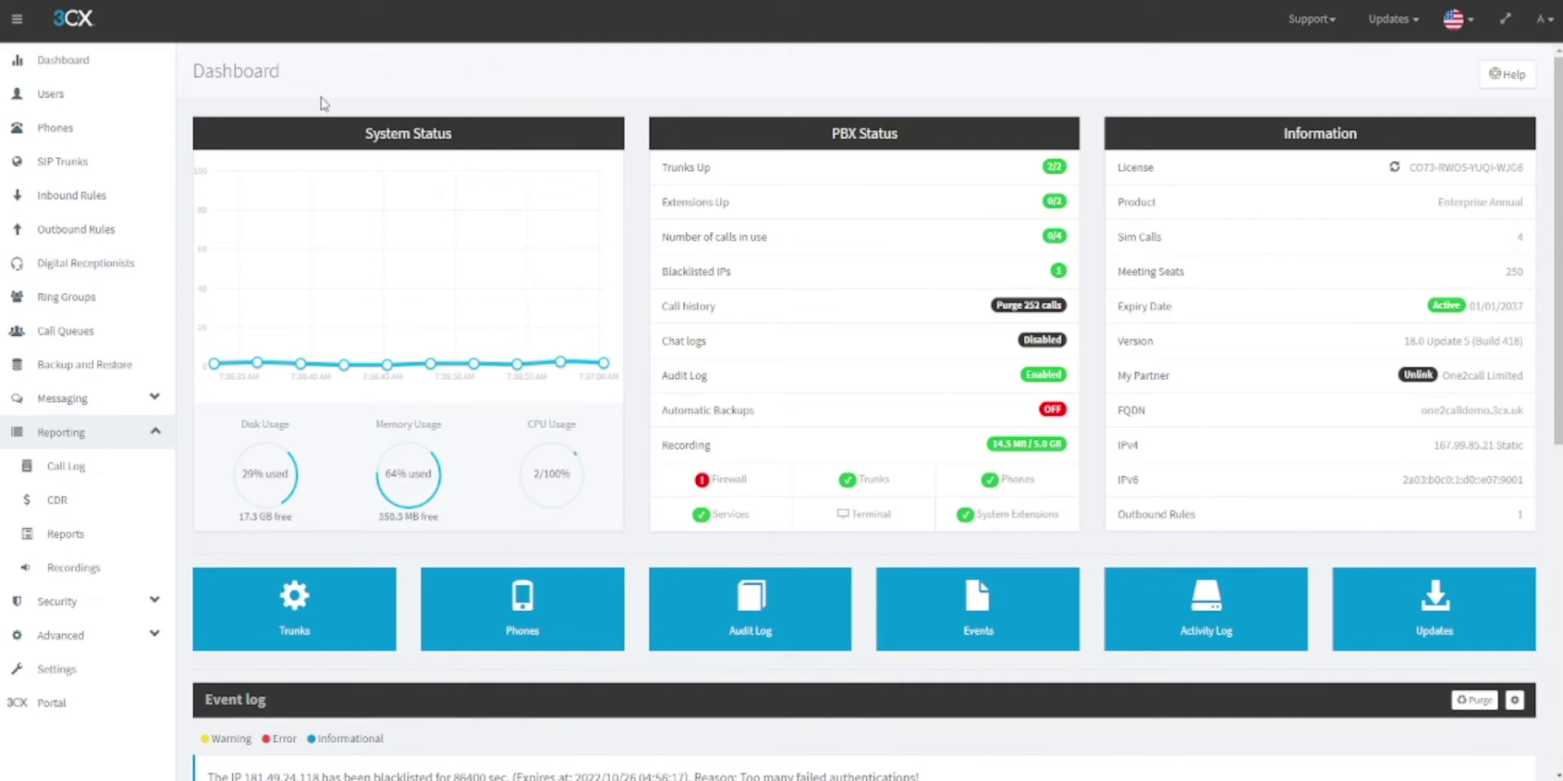
Go to Call Queues, which lists the existing 8000 Main Line queue.
{"action": "left_click", "coordinate": [69, 337]}
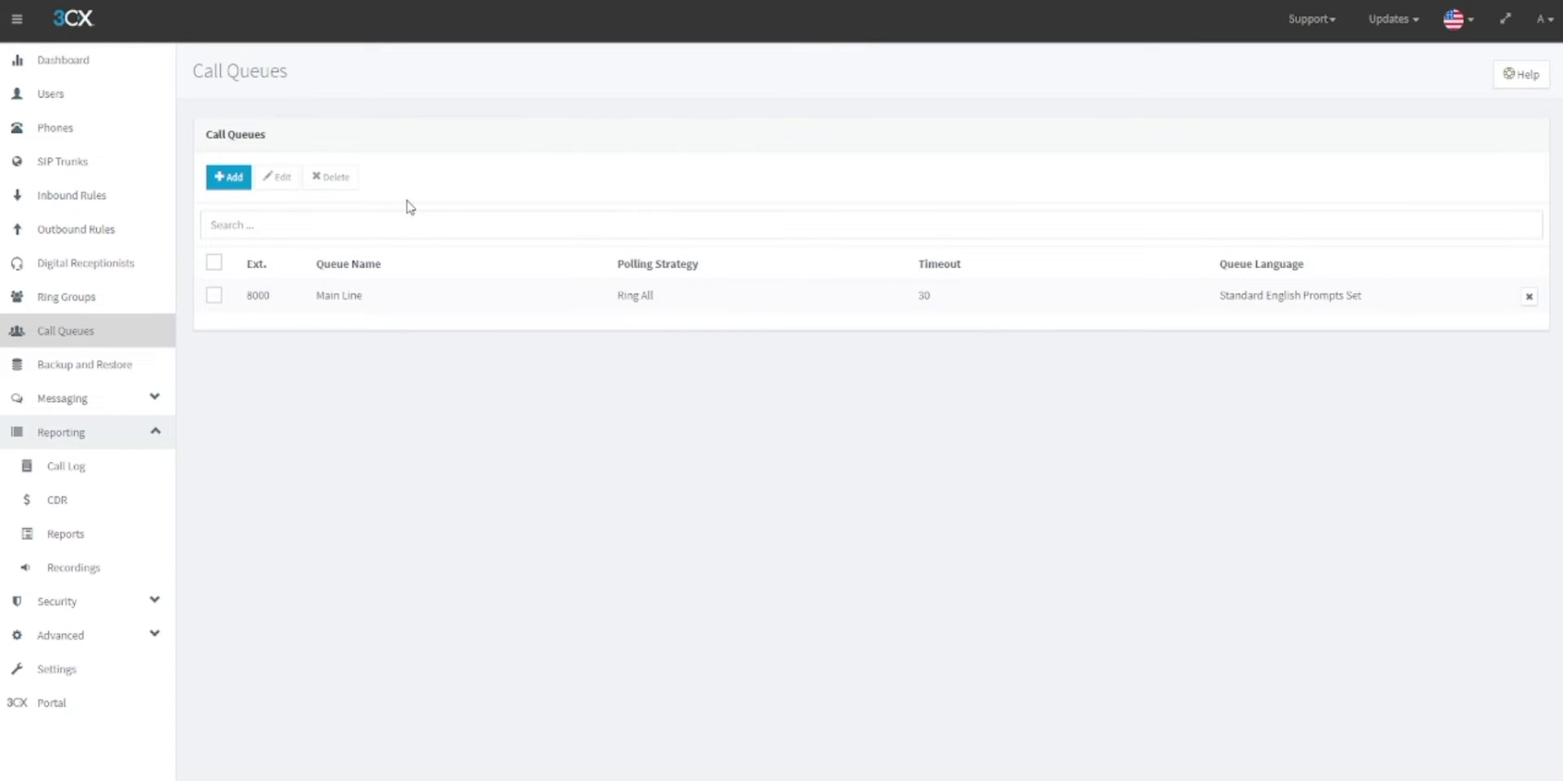
Add a new call queue named 'One2call Demo' and keep the suggested extension 8001.
{"action": "left_click", "coordinate": [230, 188]}
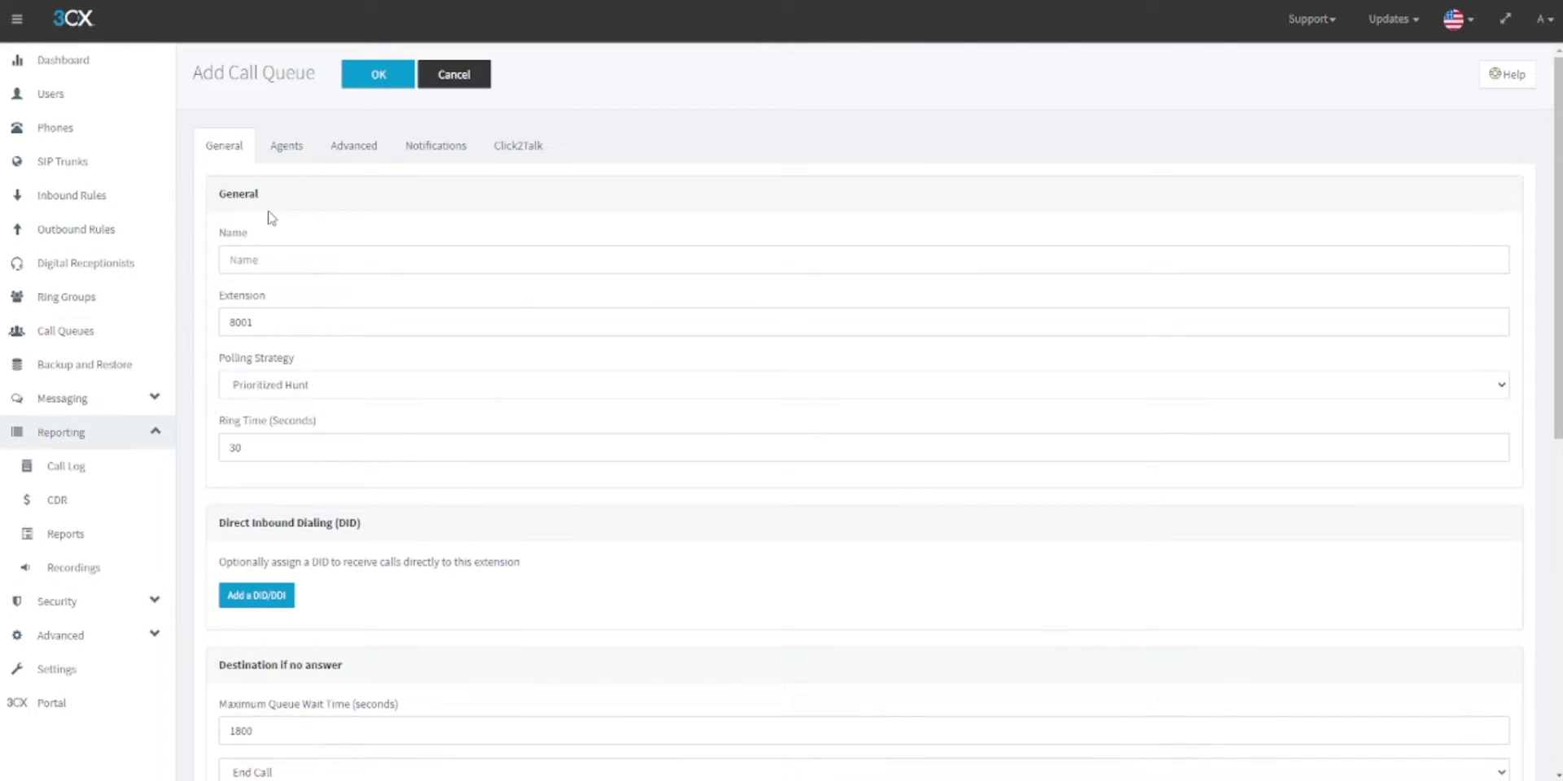
{"action": "left_click", "coordinate": [281, 257]}
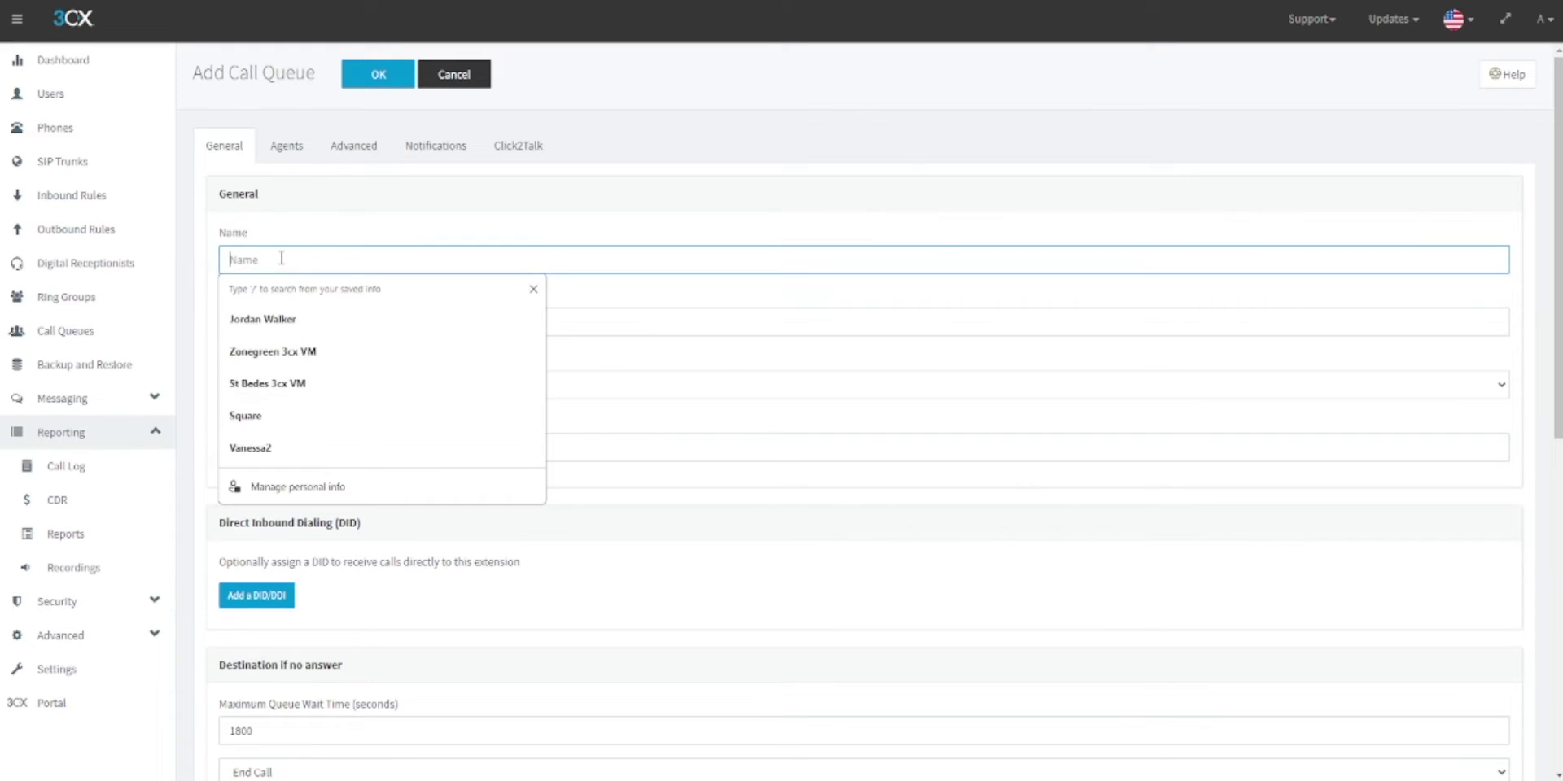
{"action": "type", "text": "One2call"}
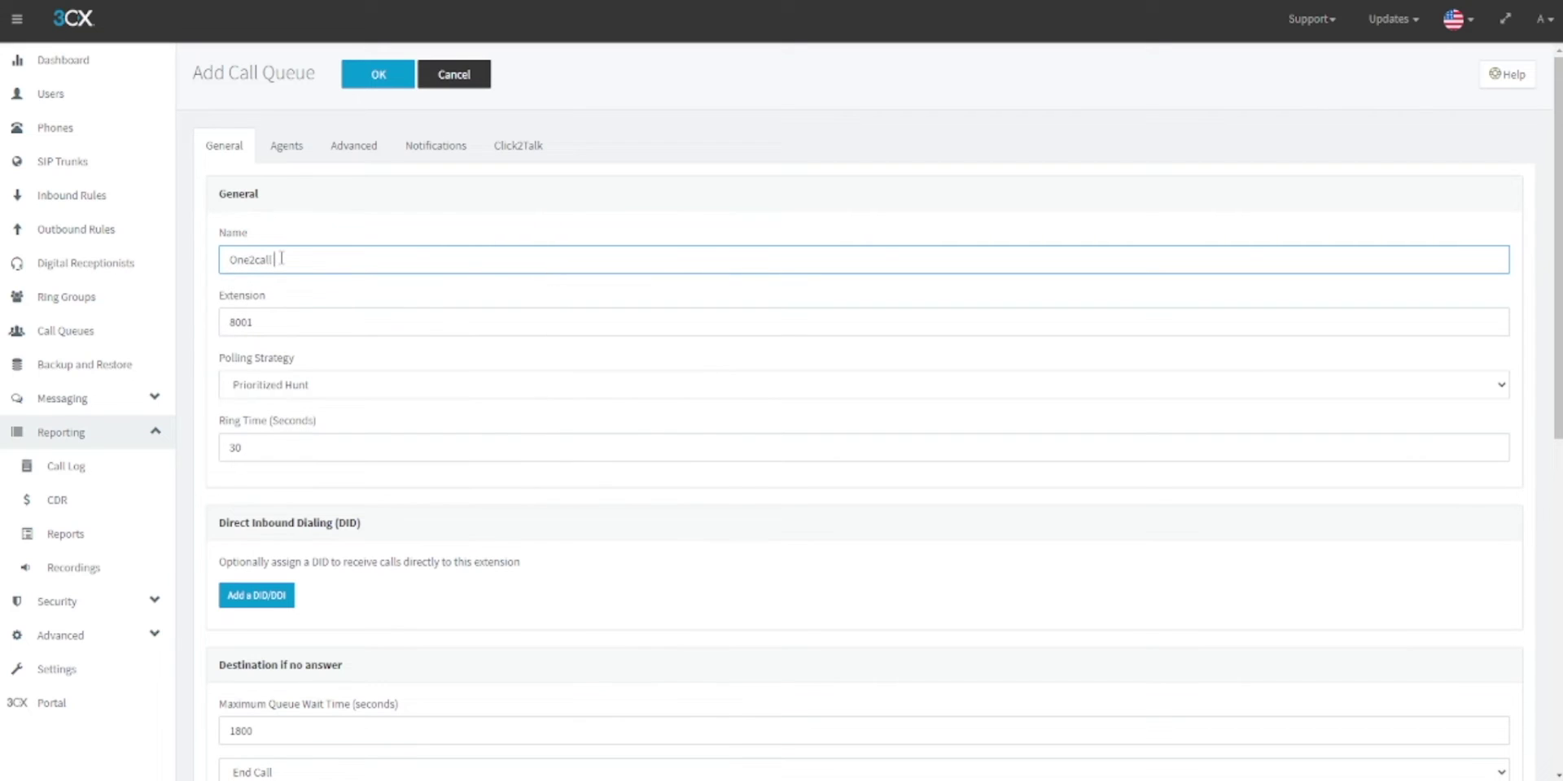
{"action": "type", "text": " Demo"}
{"action": "double_click", "coordinate": [265, 322]}
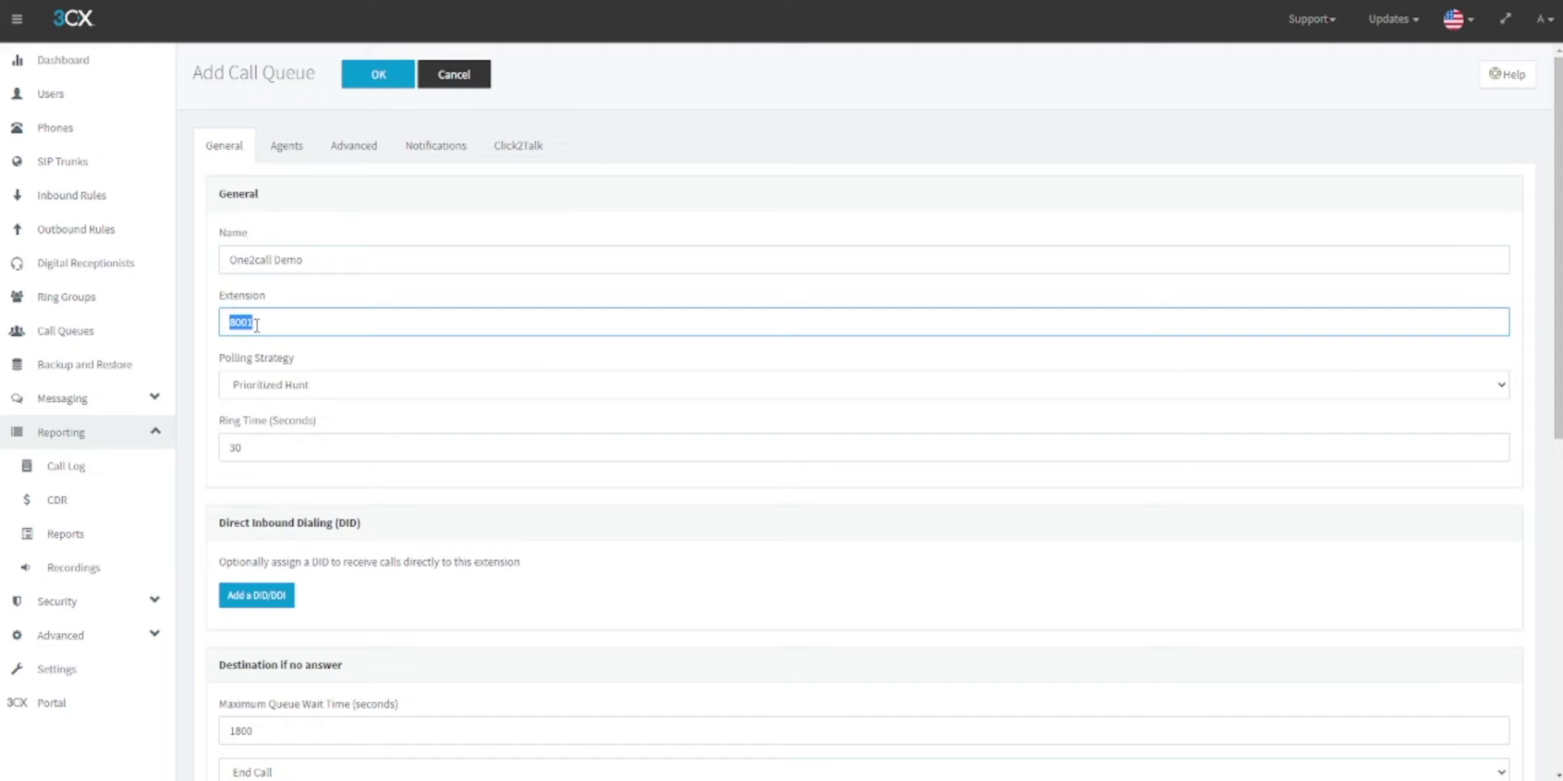
{"action": "double_click", "coordinate": [266, 322]}
{"action": "left_click", "coordinate": [294, 389]}
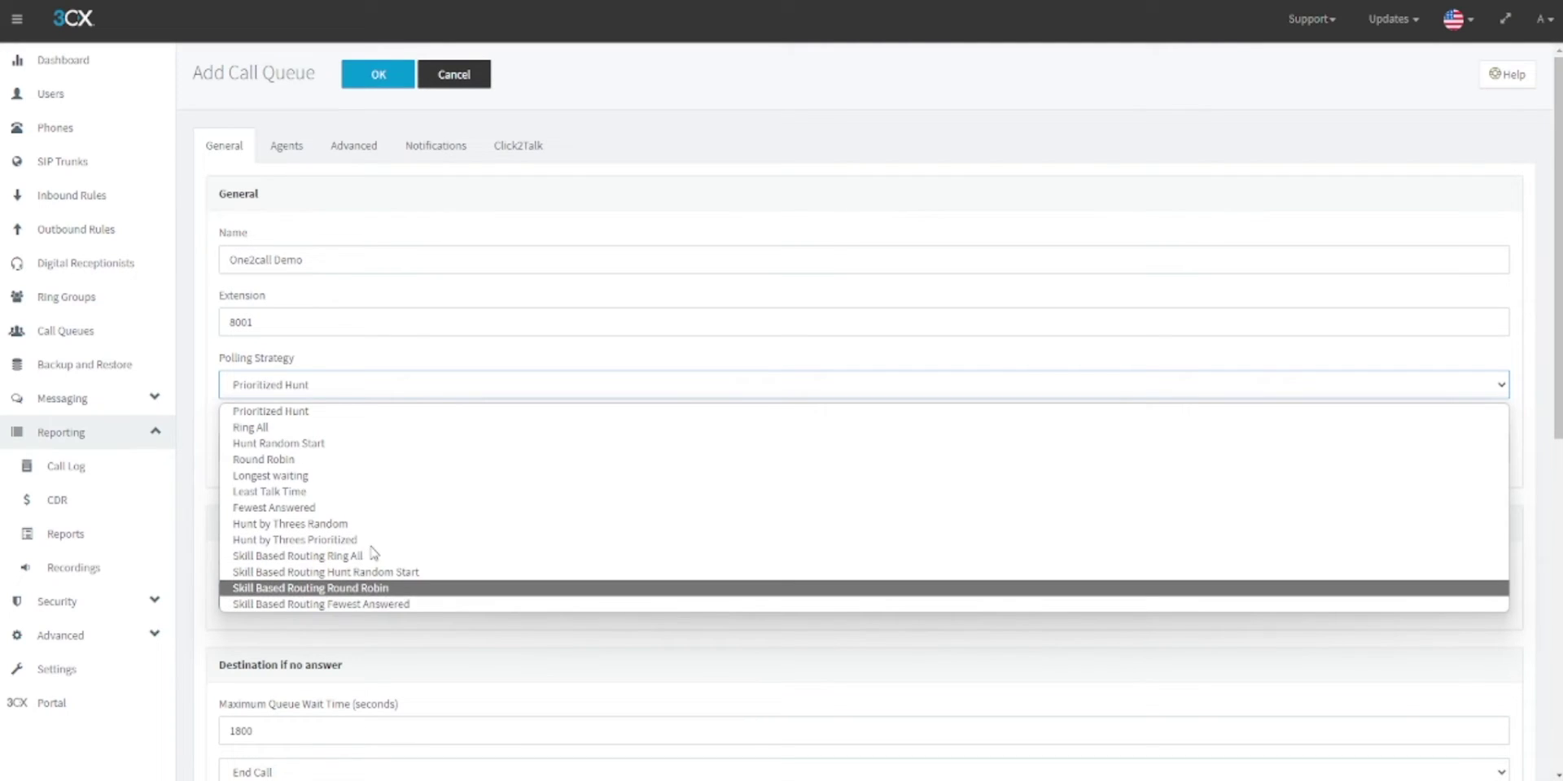
{"action": "left_click", "coordinate": [377, 354]}
{"action": "left_click", "coordinate": [281, 451]}
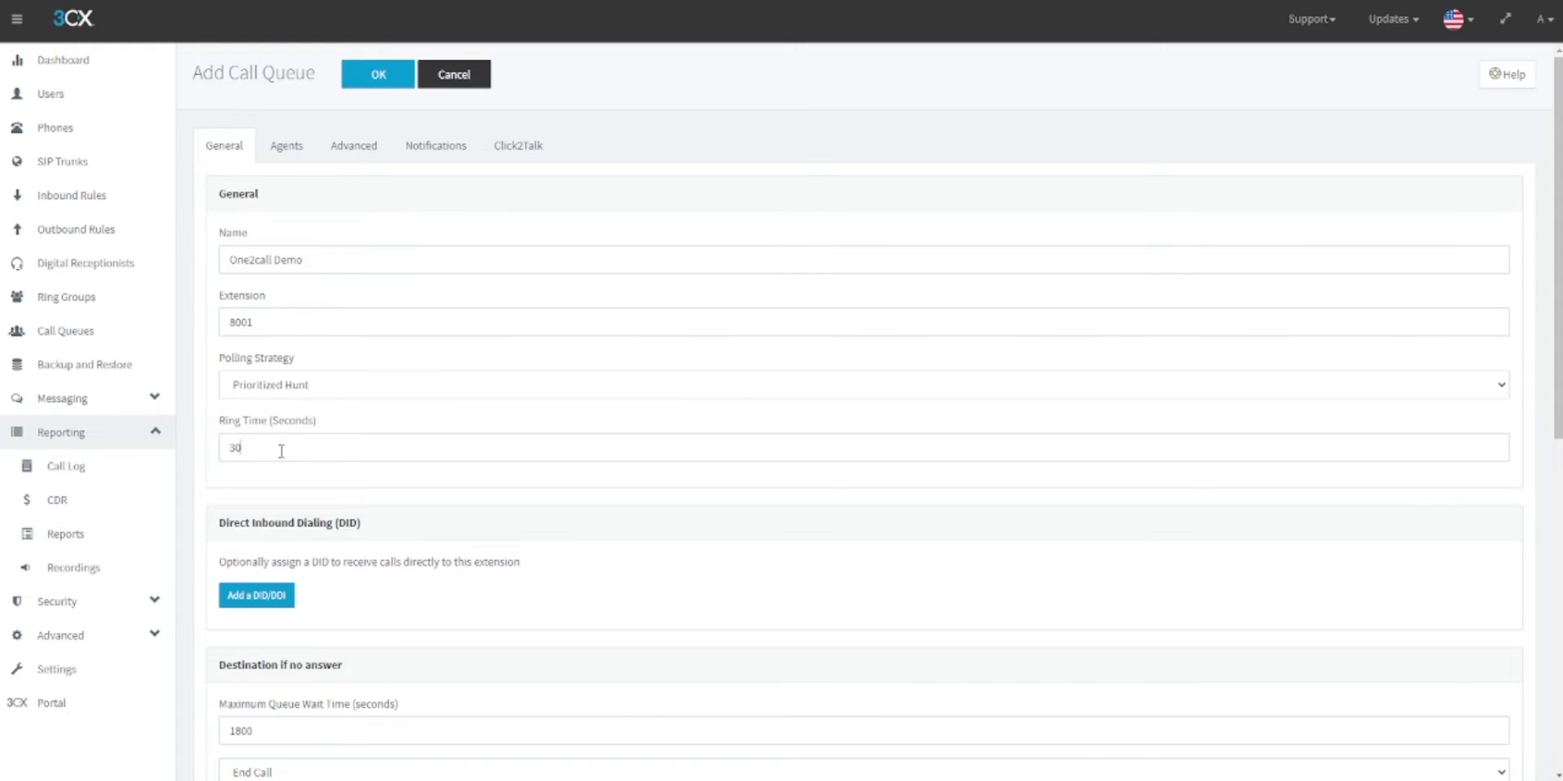
Scroll to the no-answer destination and show the End Call options after the 1800-second wait.
{"action": "left_click", "coordinate": [281, 451]}
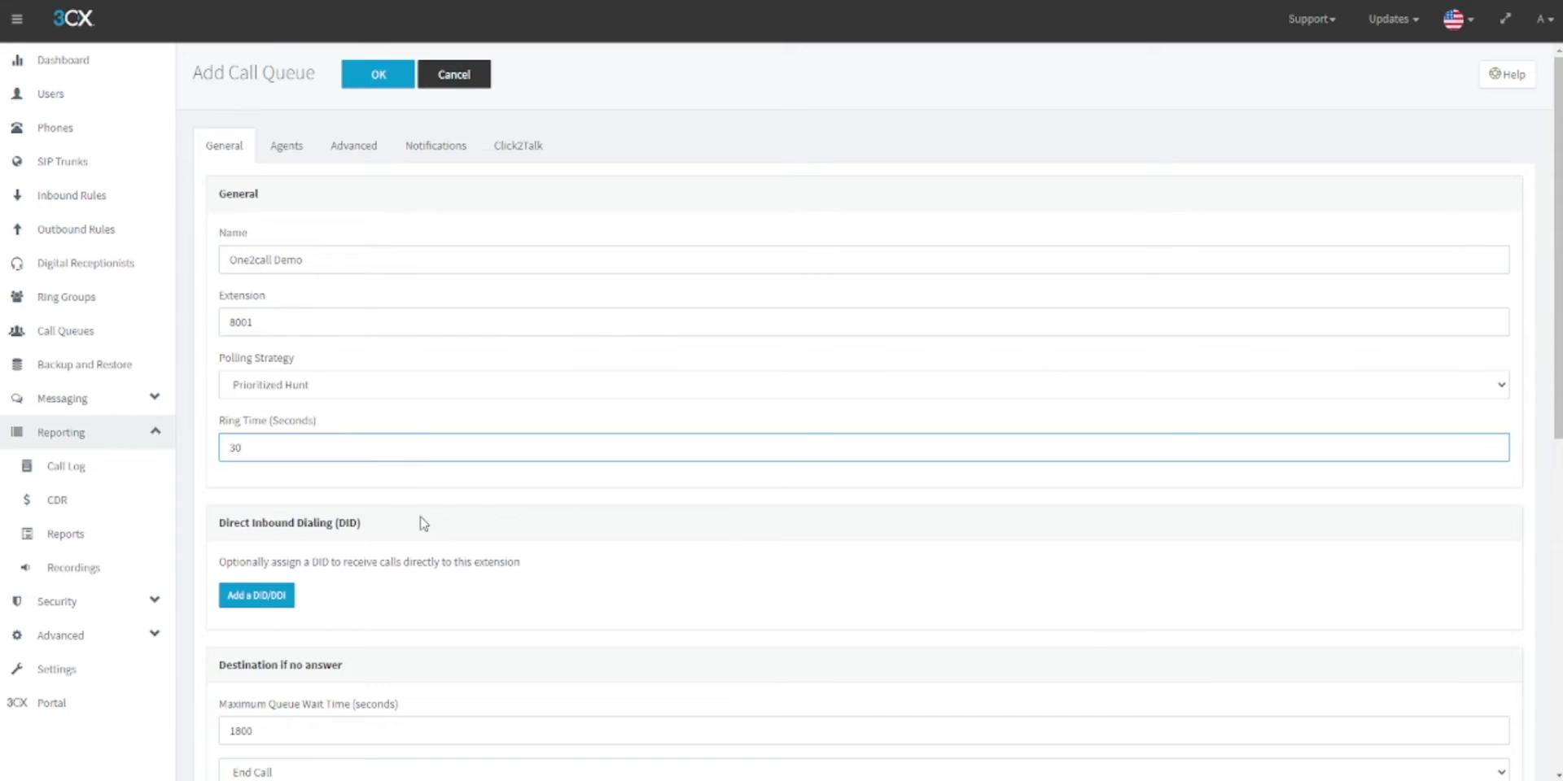
{"action": "scroll", "coordinate": [423, 525], "scroll_direction": "down", "scroll_amount": 1}
{"action": "left_click", "coordinate": [383, 438]}
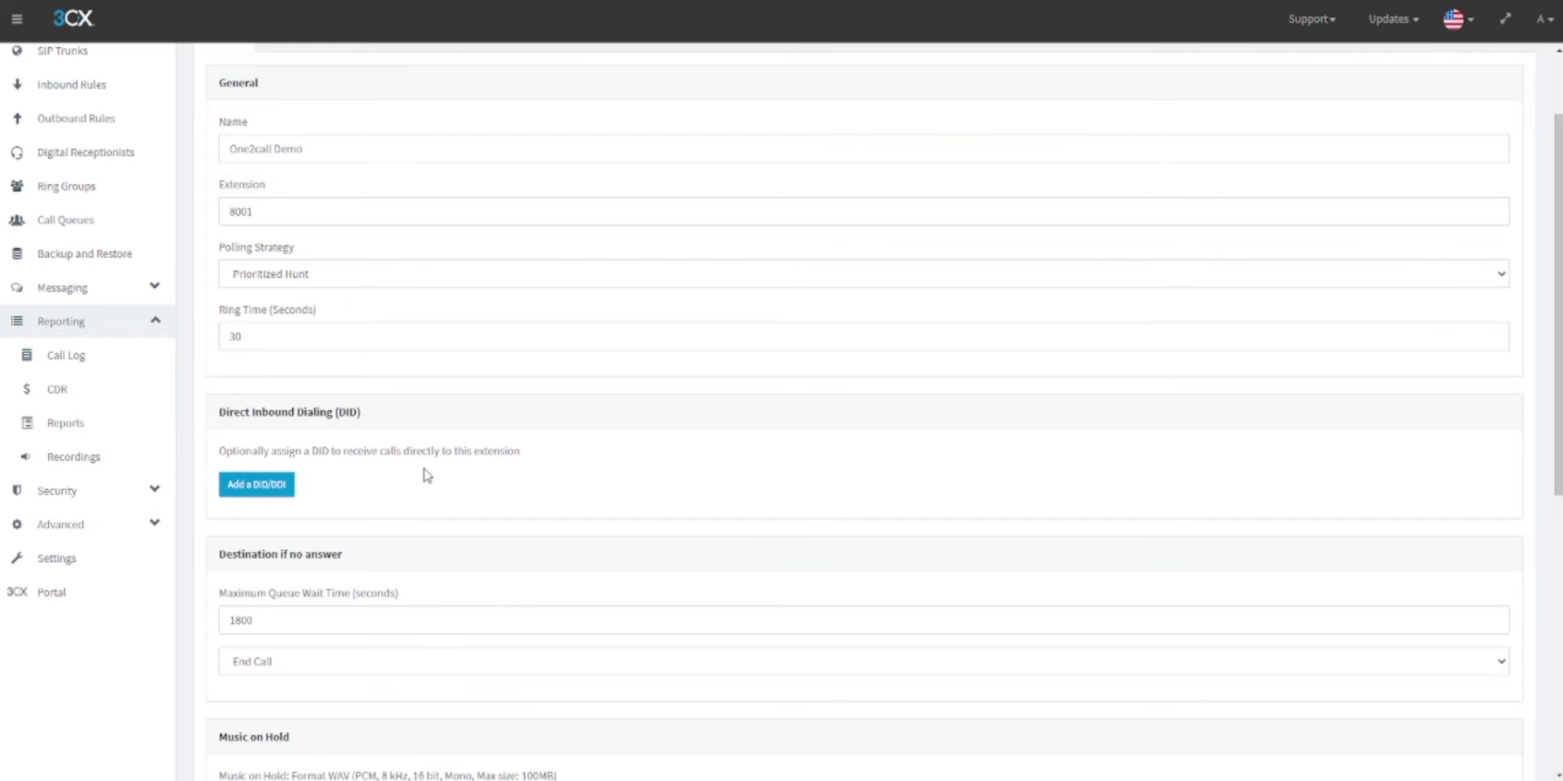
{"action": "scroll", "coordinate": [427, 476], "scroll_direction": "down", "scroll_amount": 3}
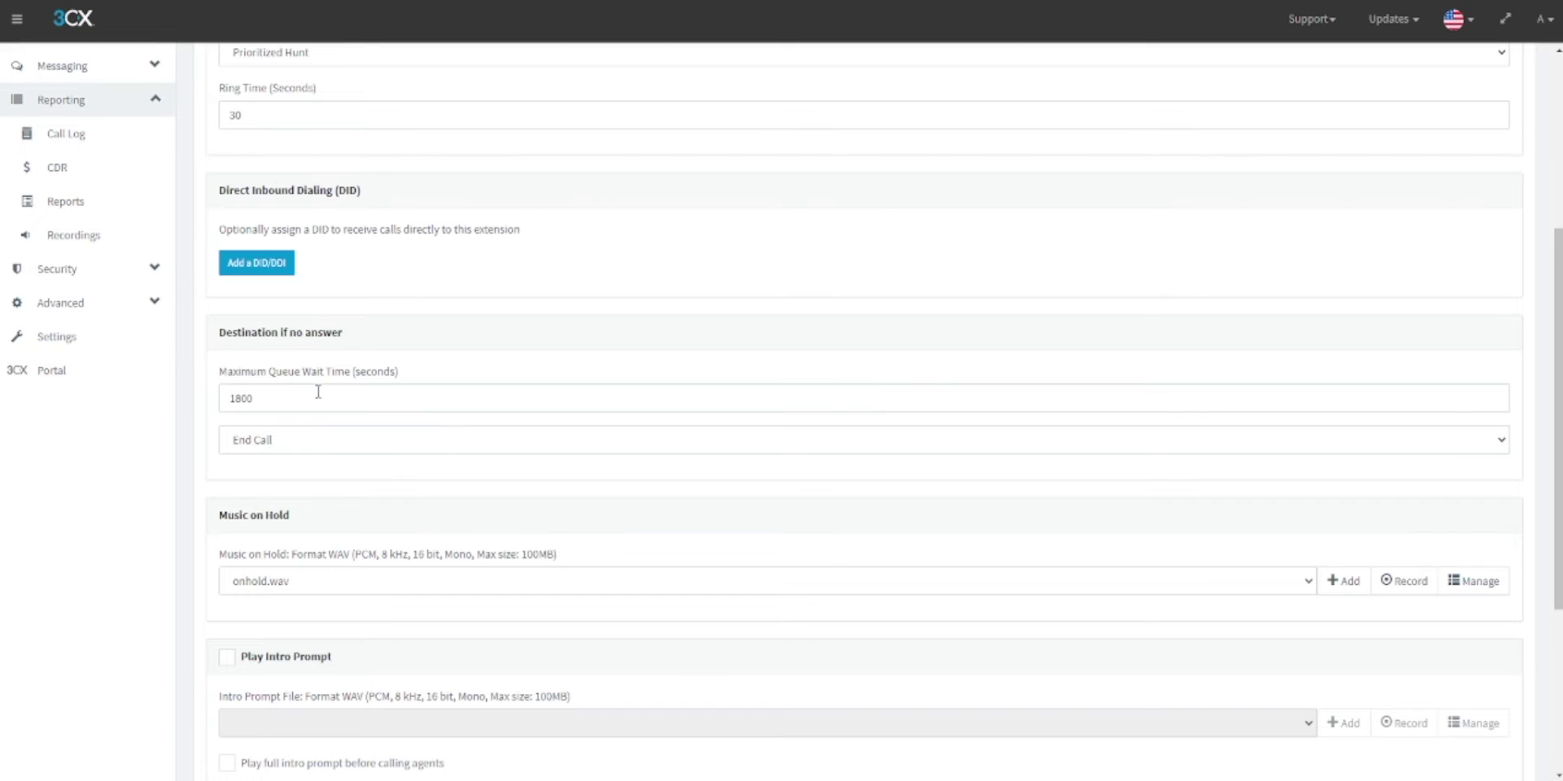
Review the unanswered-call destinations and leave End Call selected.
{"action": "left_click", "coordinate": [285, 446]}
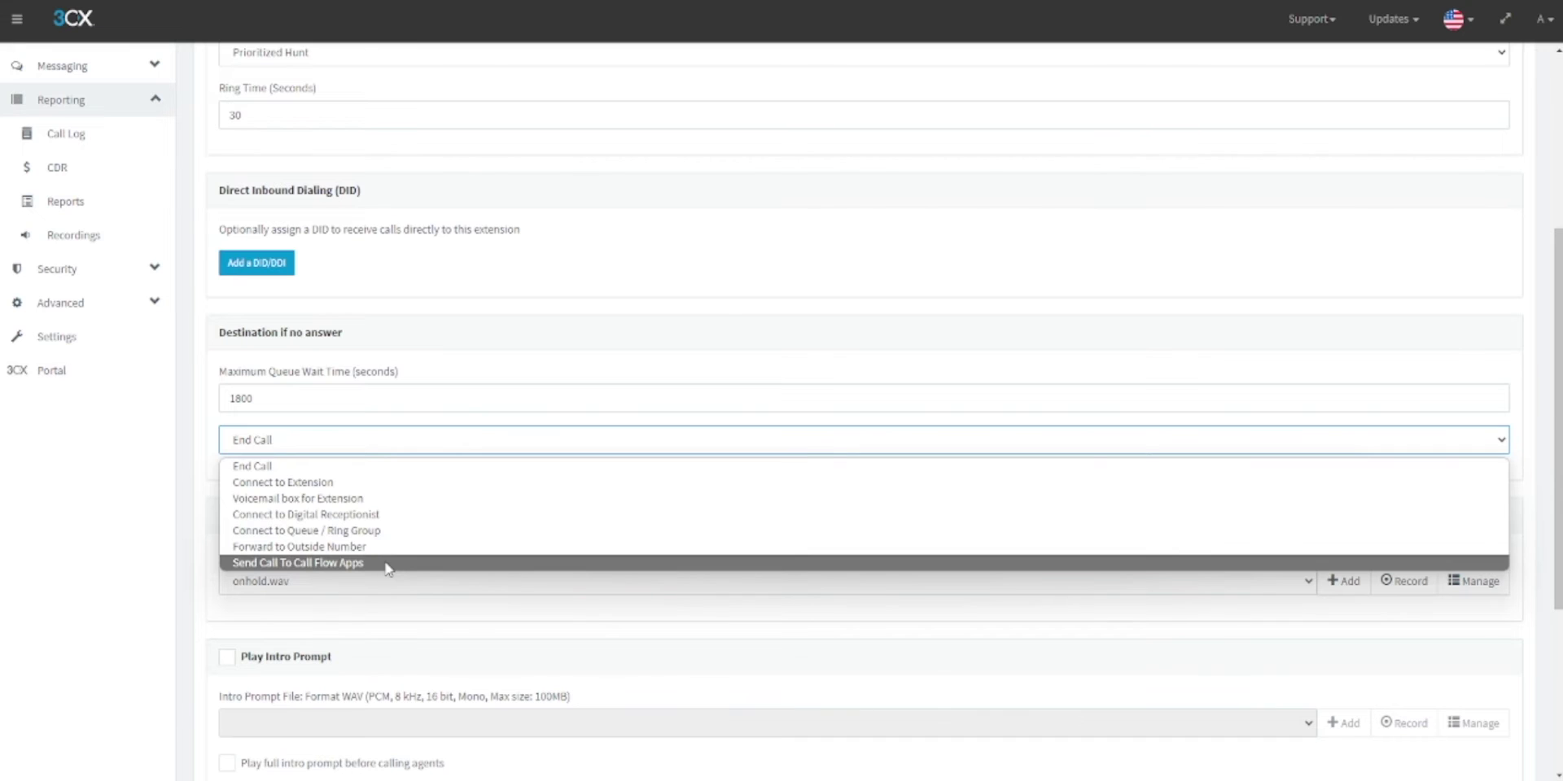
{"action": "left_click", "coordinate": [181, 503]}
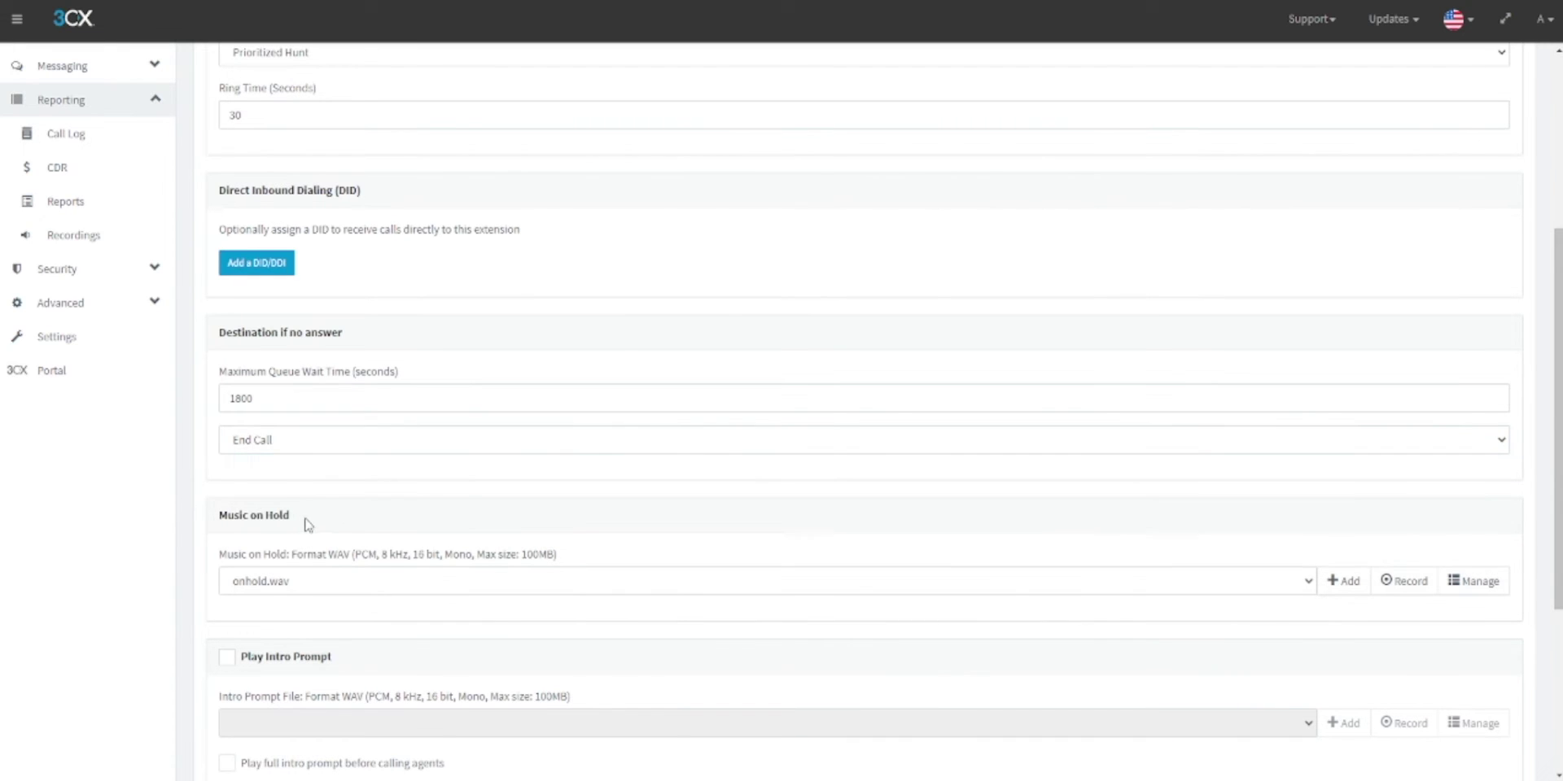
{"action": "scroll", "coordinate": [355, 541], "scroll_direction": "down", "scroll_amount": 2}
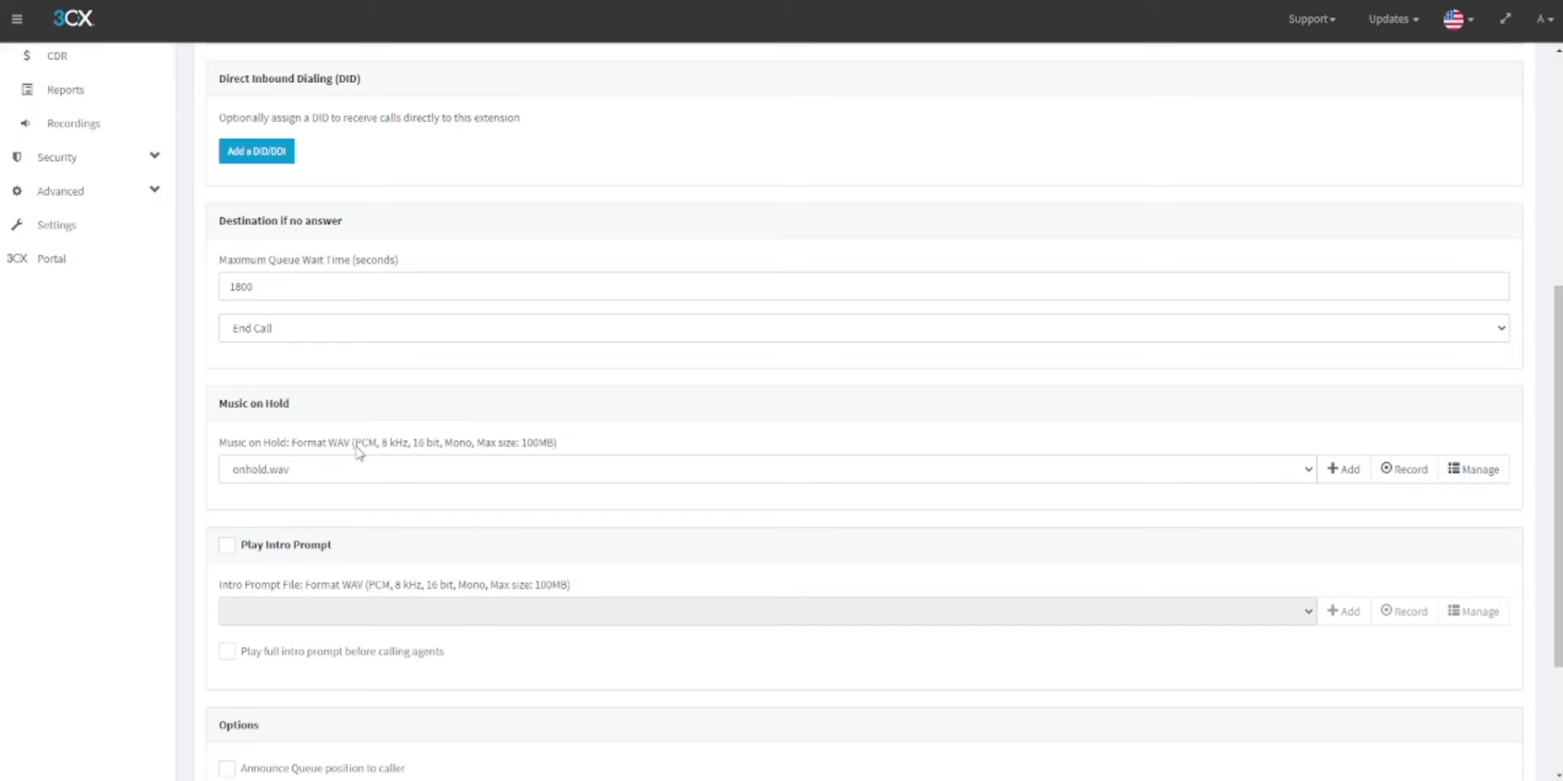
{"action": "left_click_drag", "start_coordinate": [559, 444], "coordinate": [359, 447]}
{"action": "left_click", "coordinate": [227, 545]}
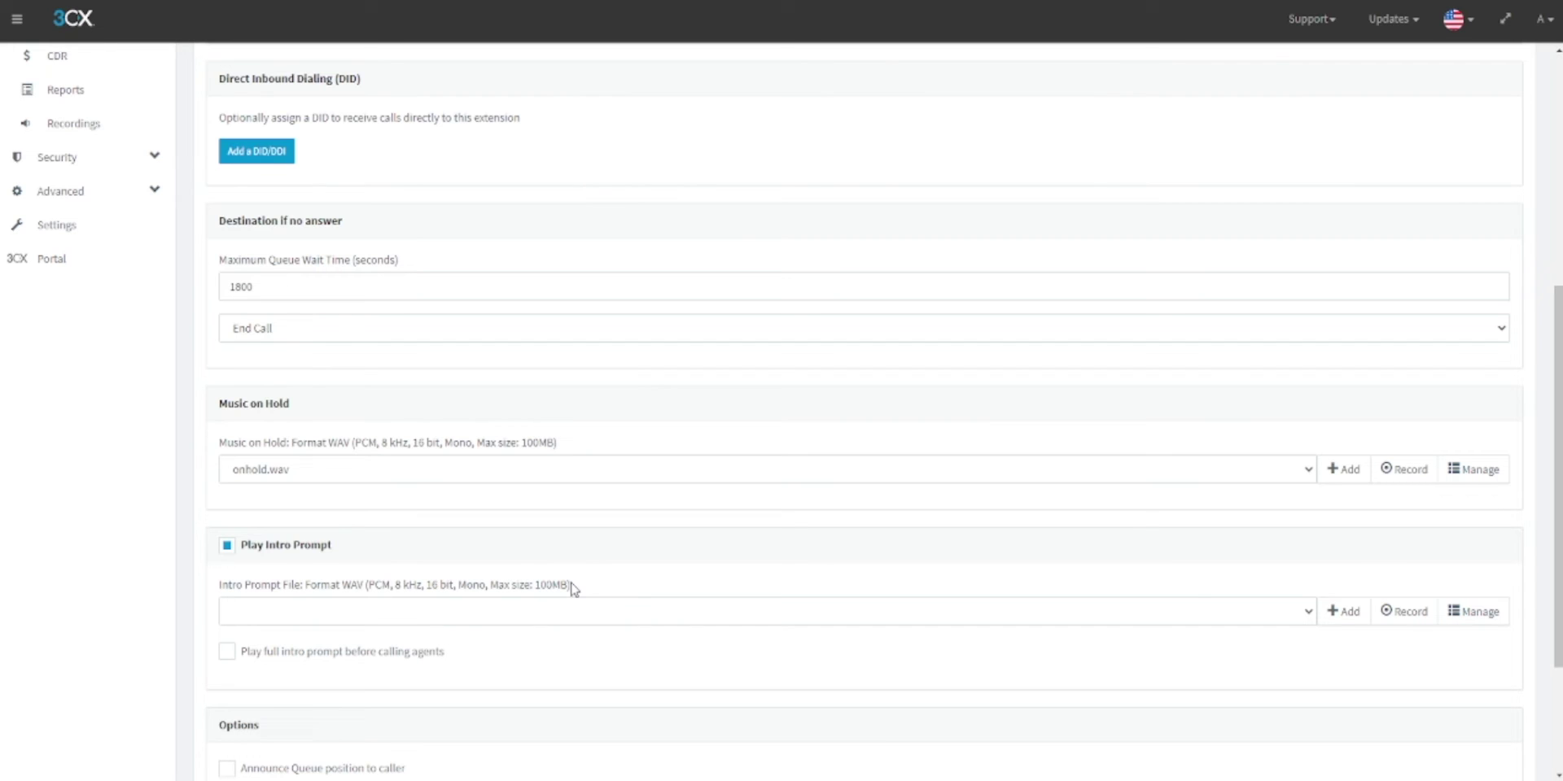
{"action": "left_click_drag", "start_coordinate": [572, 588], "coordinate": [385, 595]}
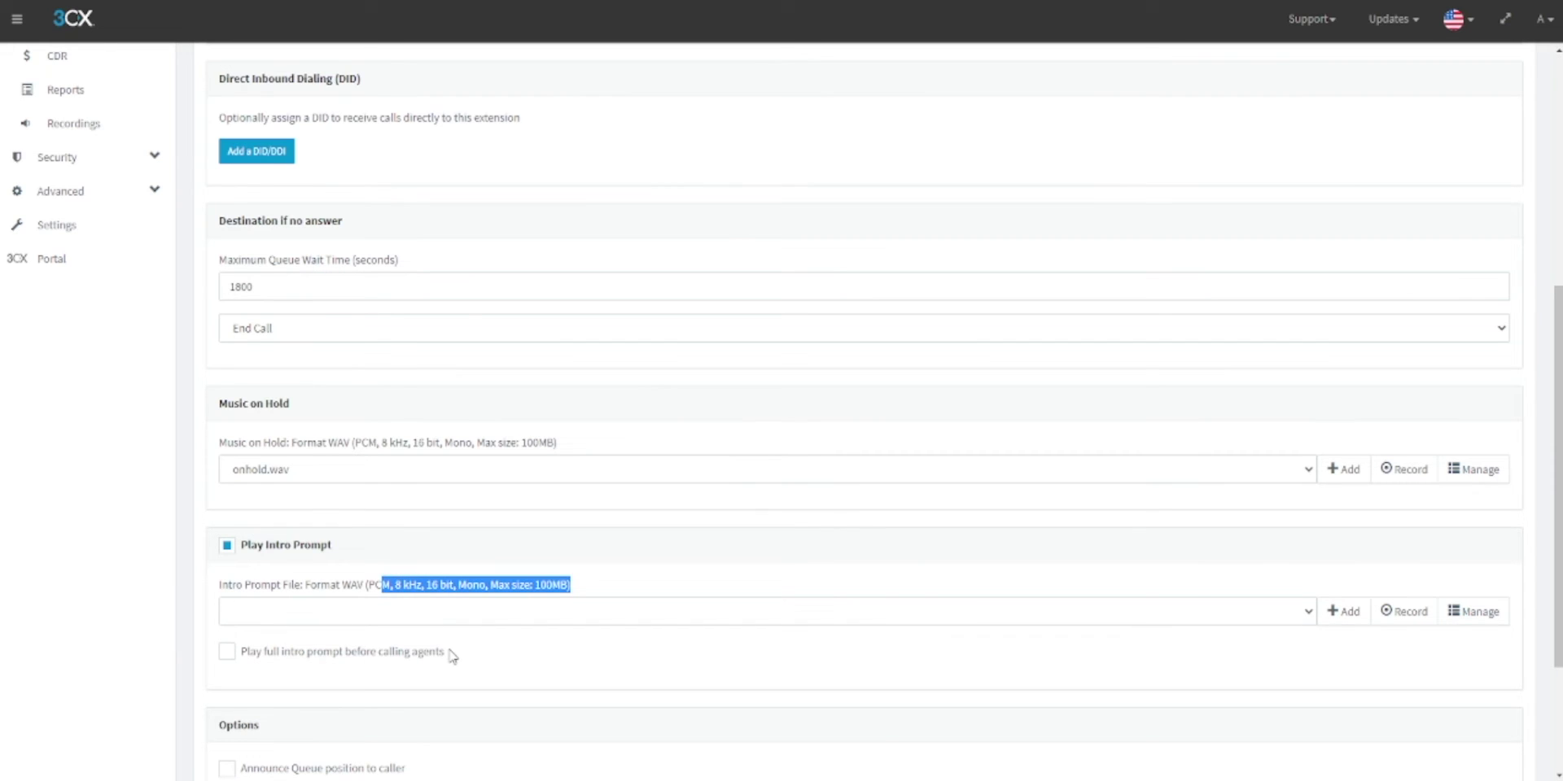
{"action": "left_click_drag", "start_coordinate": [450, 653], "coordinate": [244, 666]}
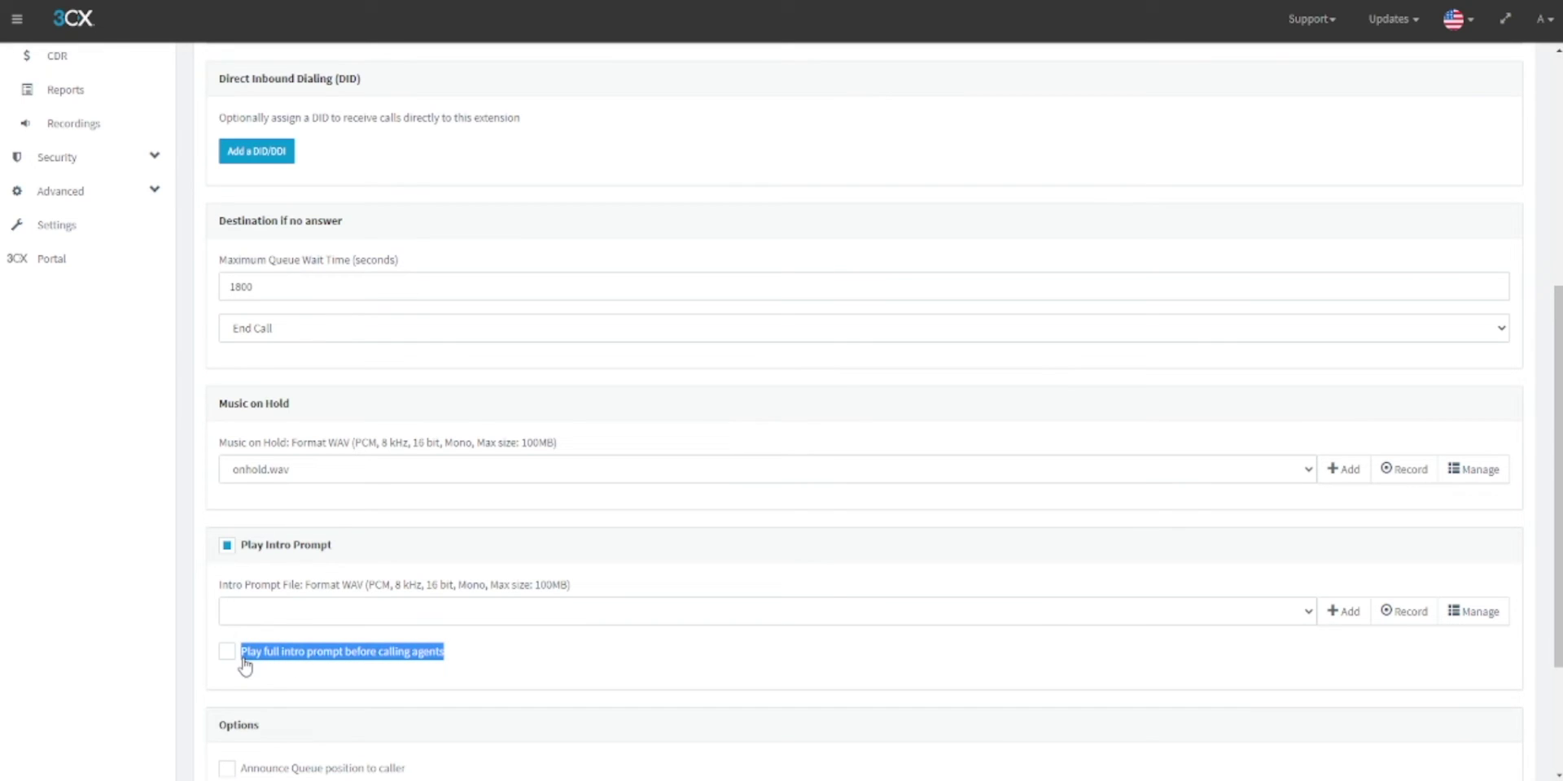
{"action": "left_click", "coordinate": [245, 665]}
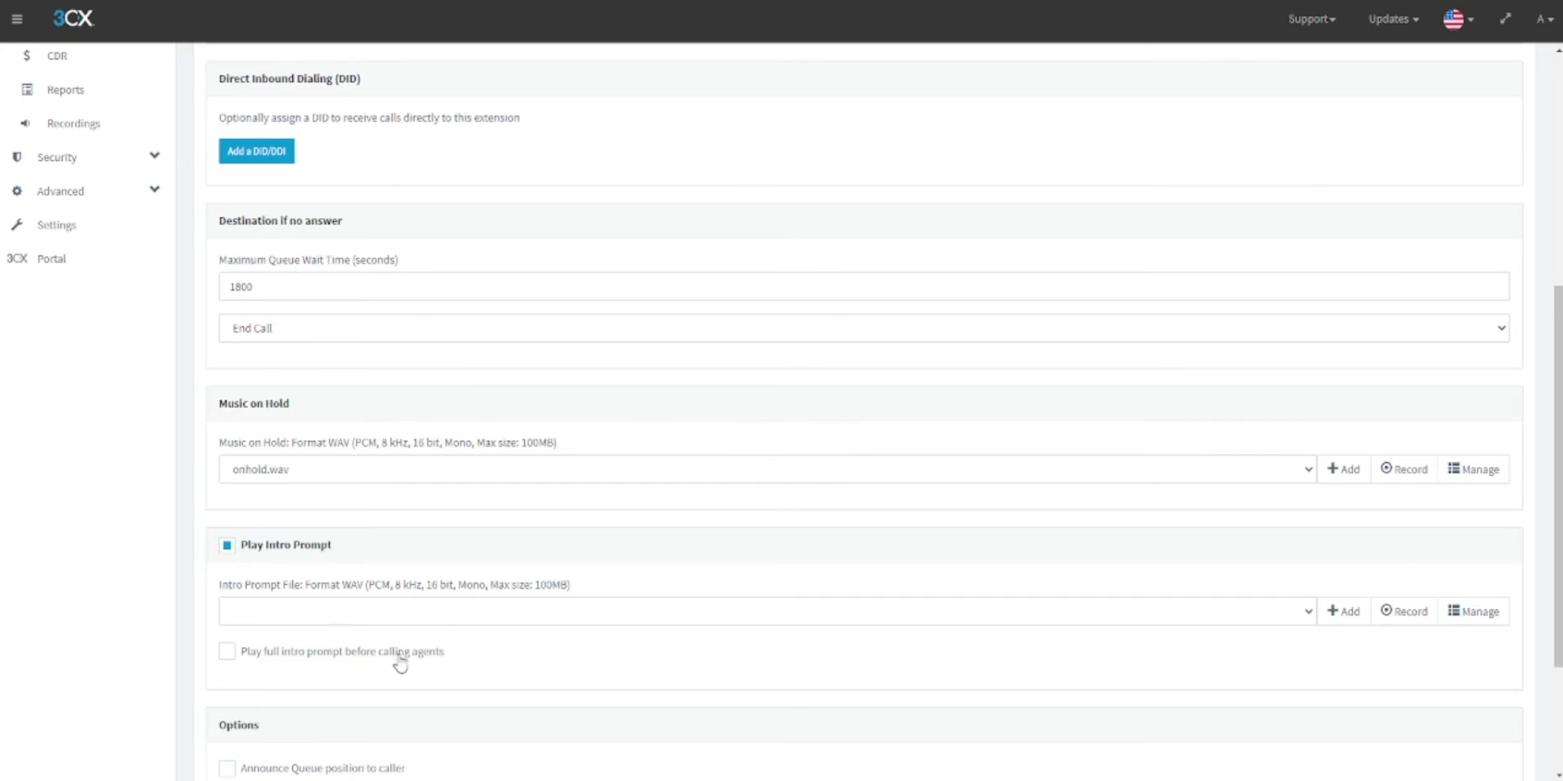
Leave the intro prompt and queue position announcements off with Standard English prompts, then view Agents.
{"action": "left_click", "coordinate": [227, 545]}
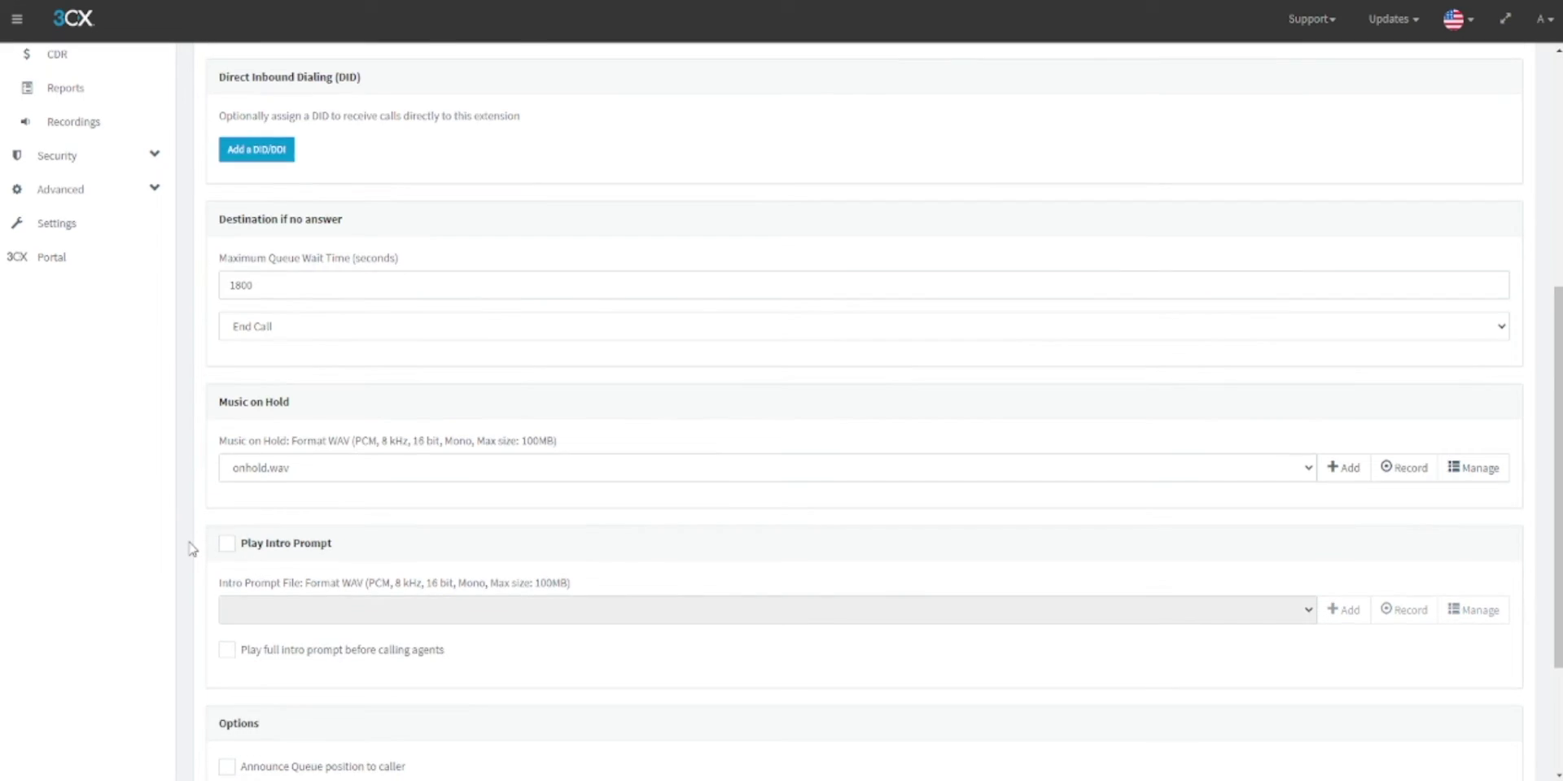
{"action": "scroll", "coordinate": [192, 550], "scroll_direction": "down", "scroll_amount": 3}
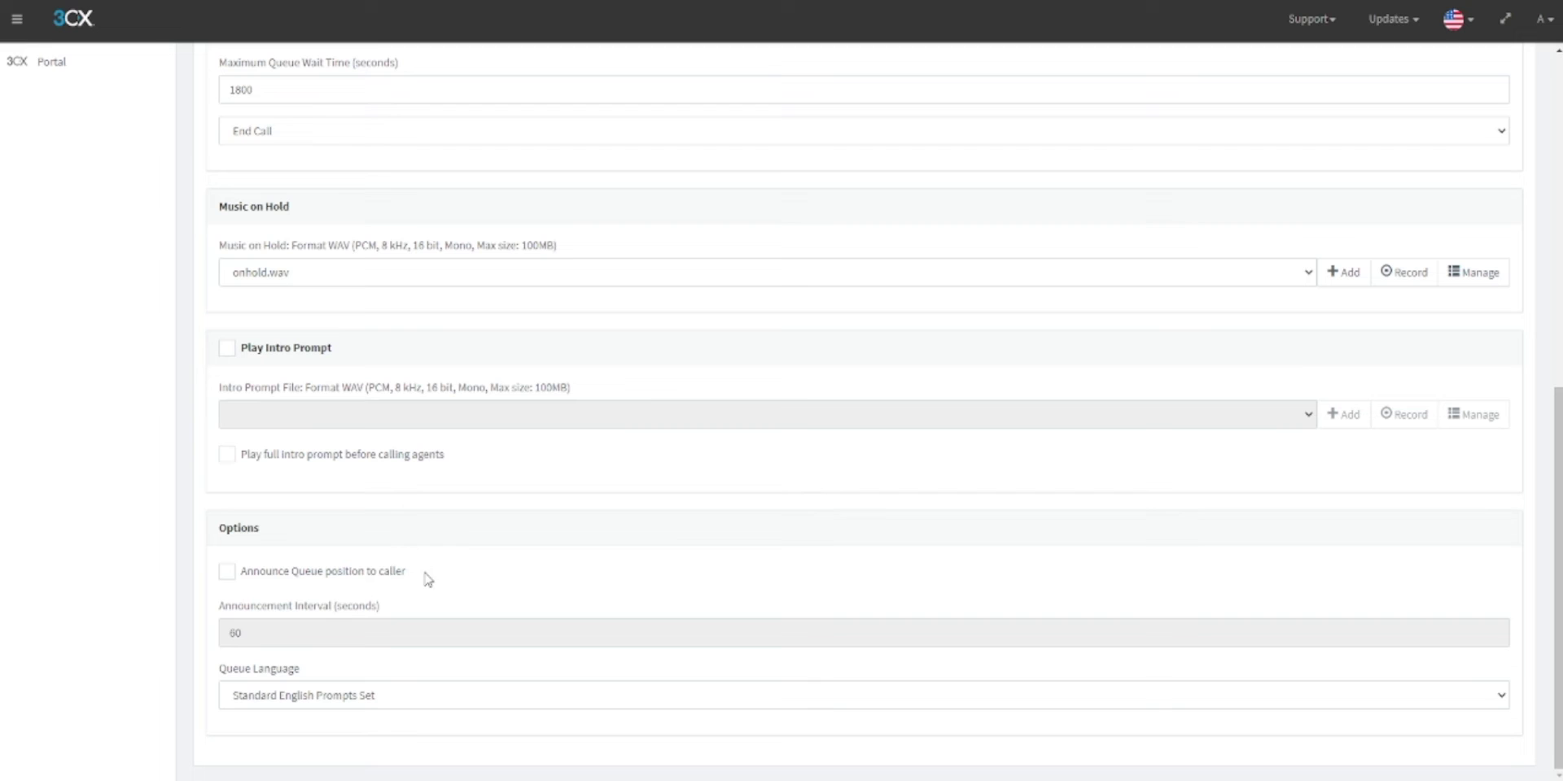
{"action": "left_click", "coordinate": [227, 574]}
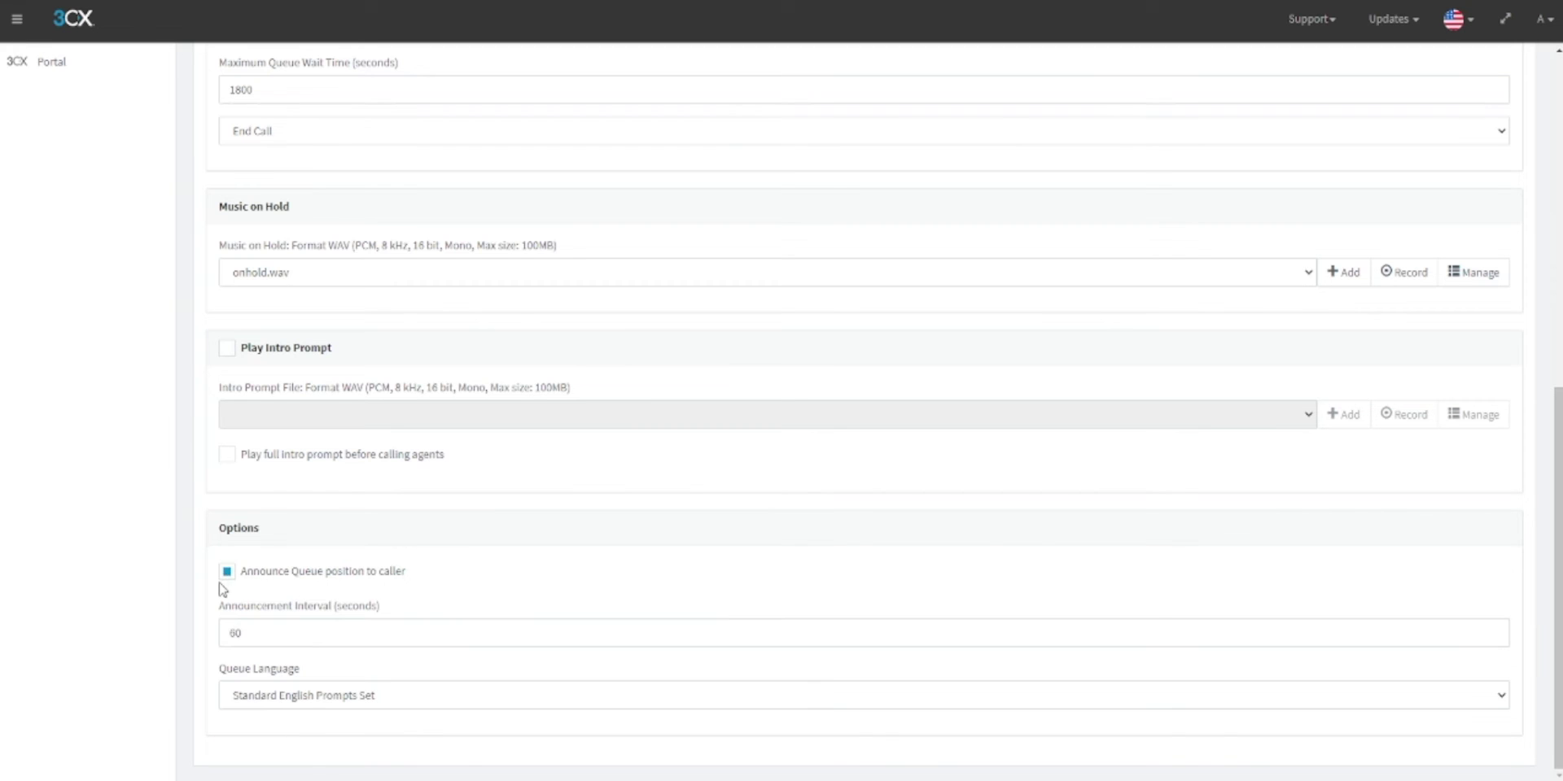
{"action": "left_click_drag", "start_coordinate": [414, 577], "coordinate": [240, 578]}
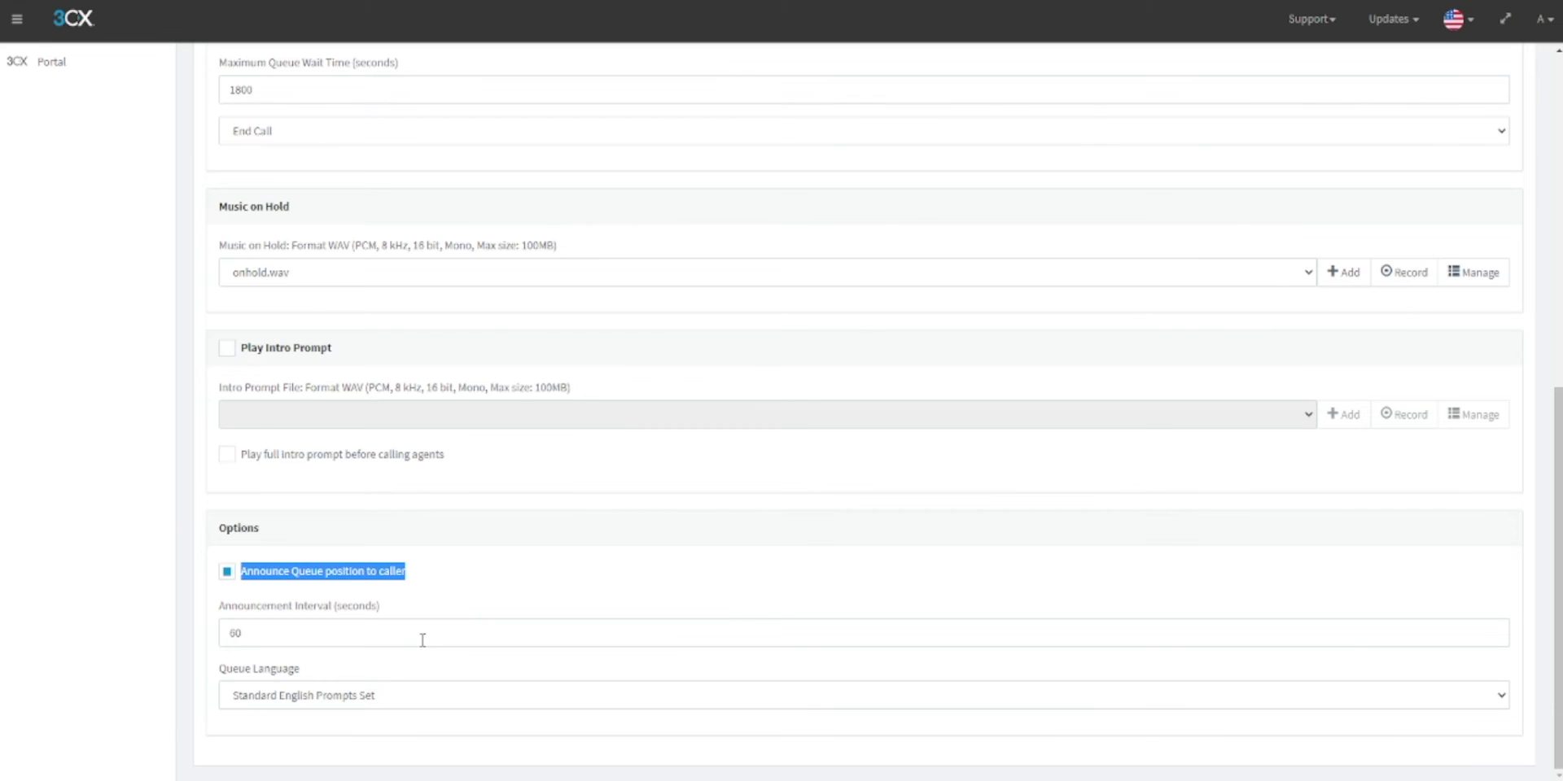
{"action": "left_click", "coordinate": [341, 698]}
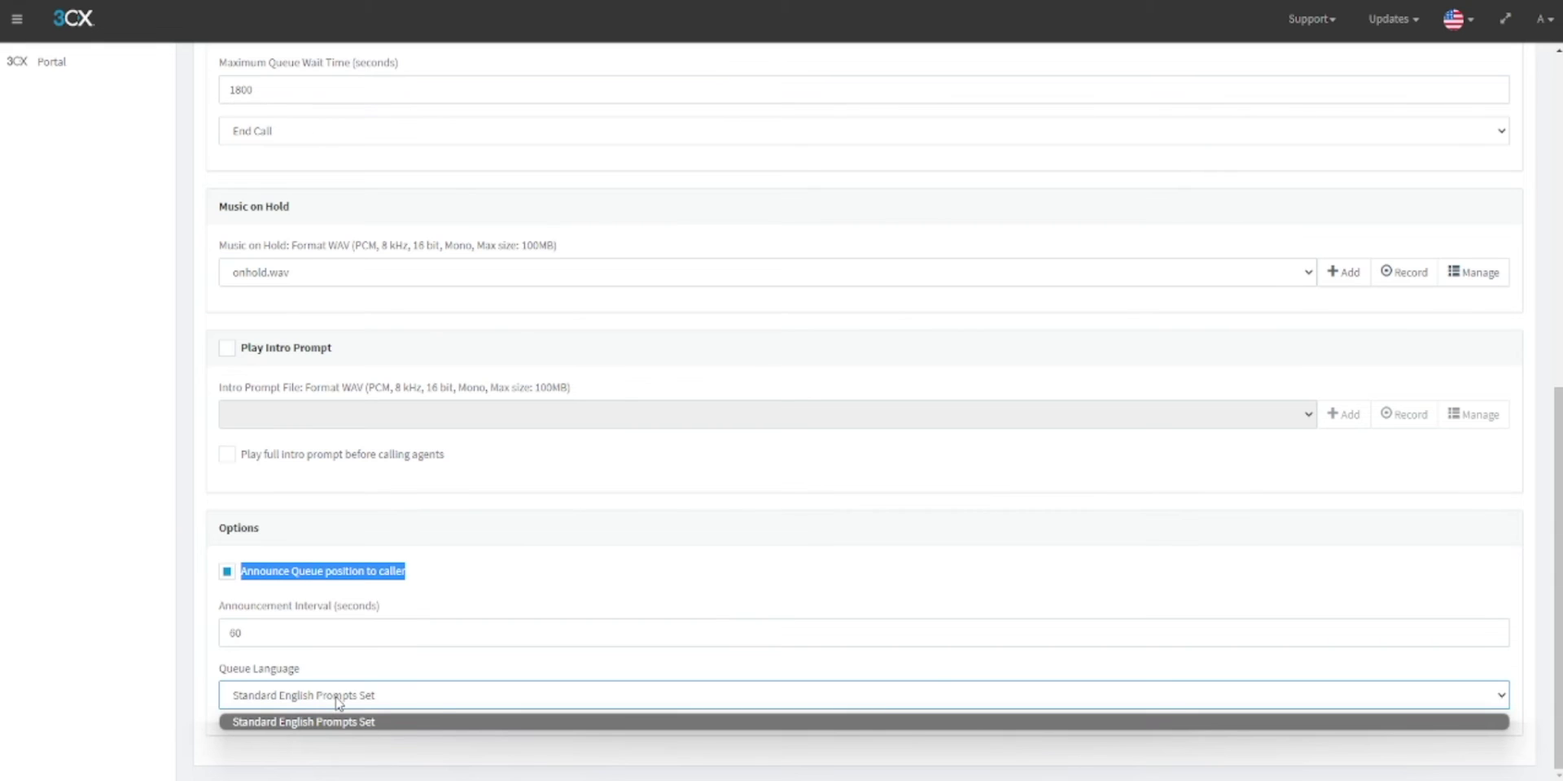
{"action": "left_click", "coordinate": [337, 702]}
{"action": "left_click", "coordinate": [450, 592]}
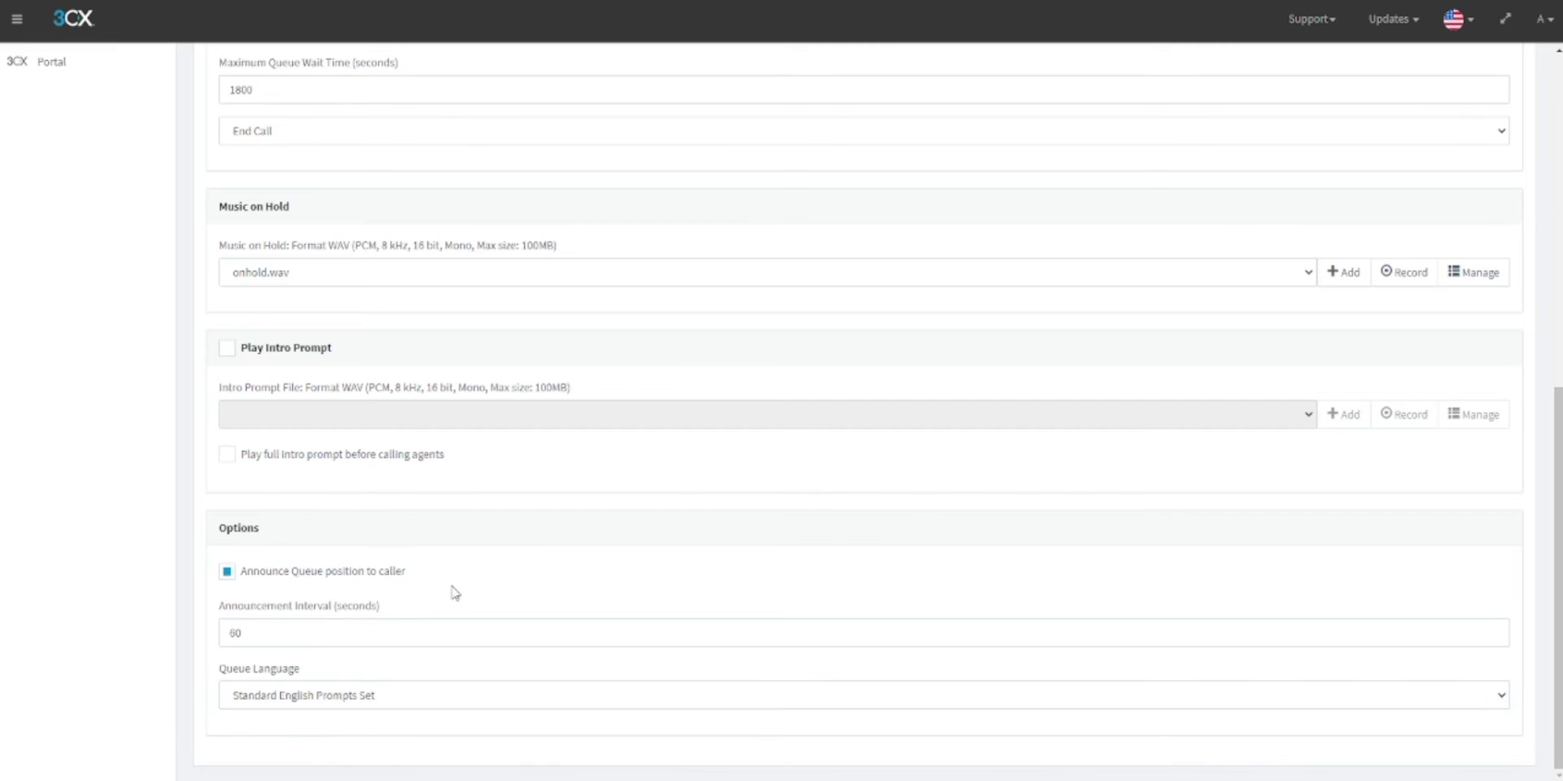
{"action": "left_click", "coordinate": [287, 576]}
{"action": "scroll", "coordinate": [286, 580], "scroll_direction": "up", "scroll_amount": 10}
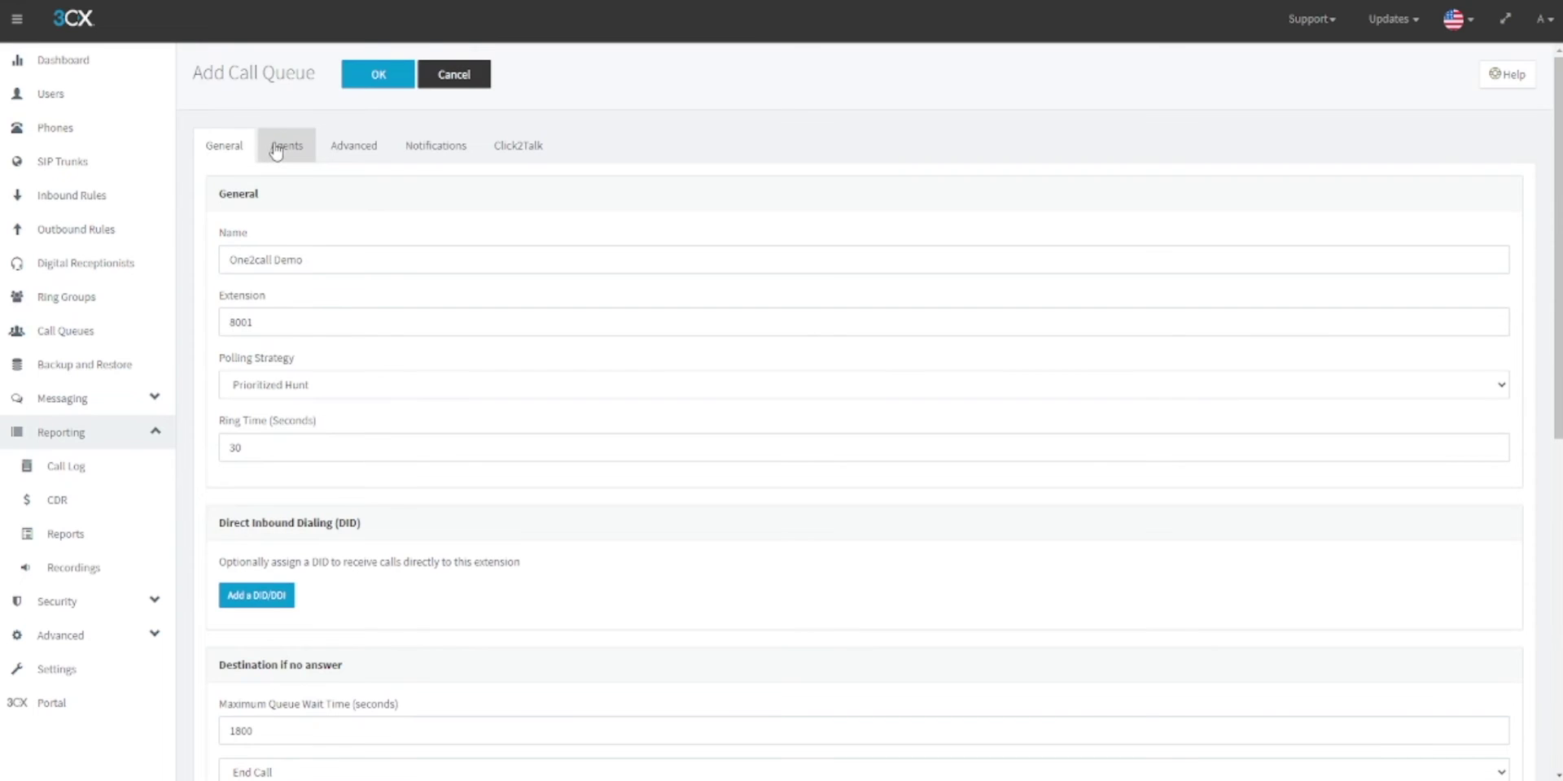
{"action": "left_click", "coordinate": [276, 151]}
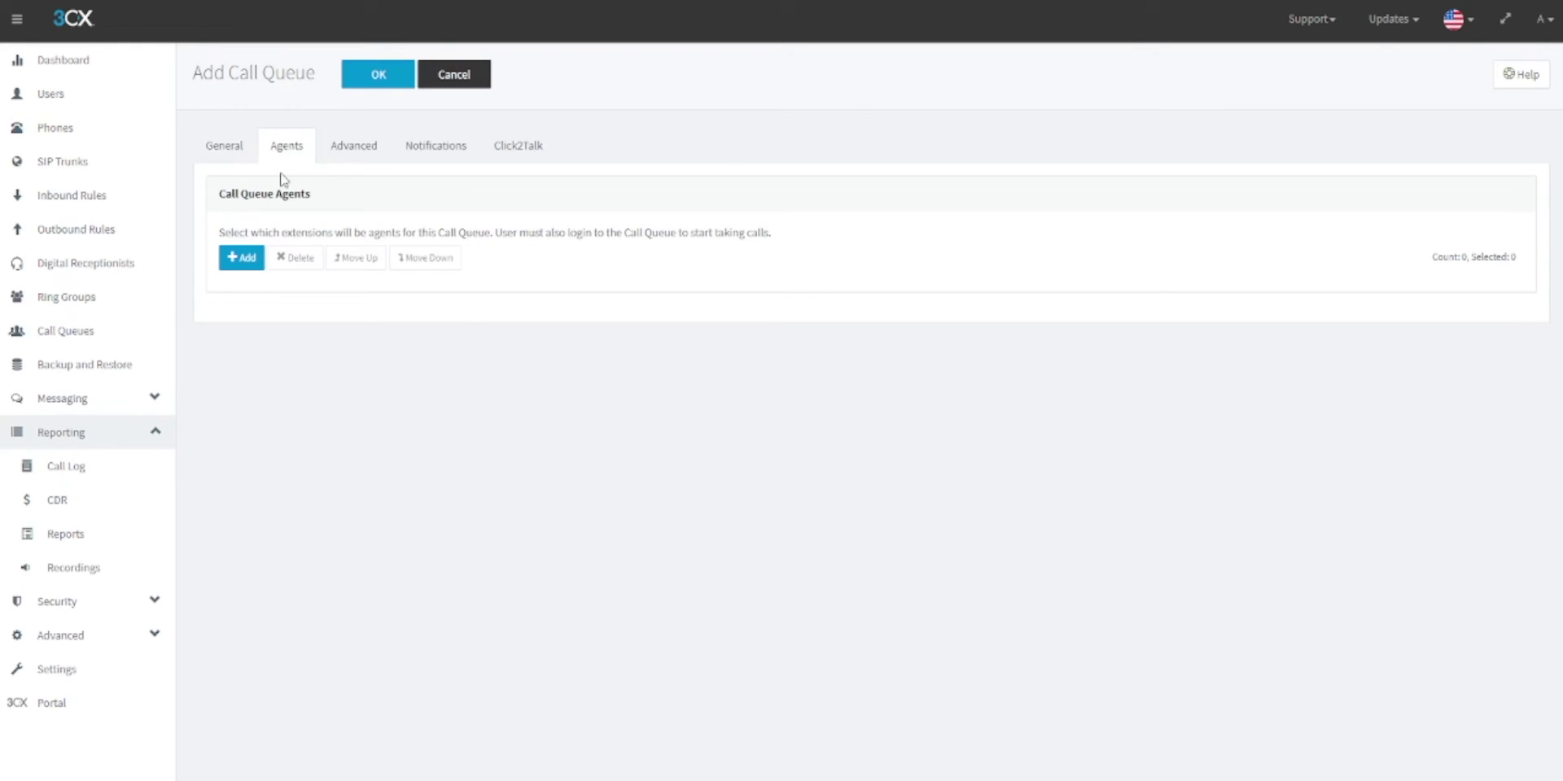
Assign extensions 1000 and 1001 as queue agents from the Select queue agents picker.
{"action": "left_click", "coordinate": [244, 258]}
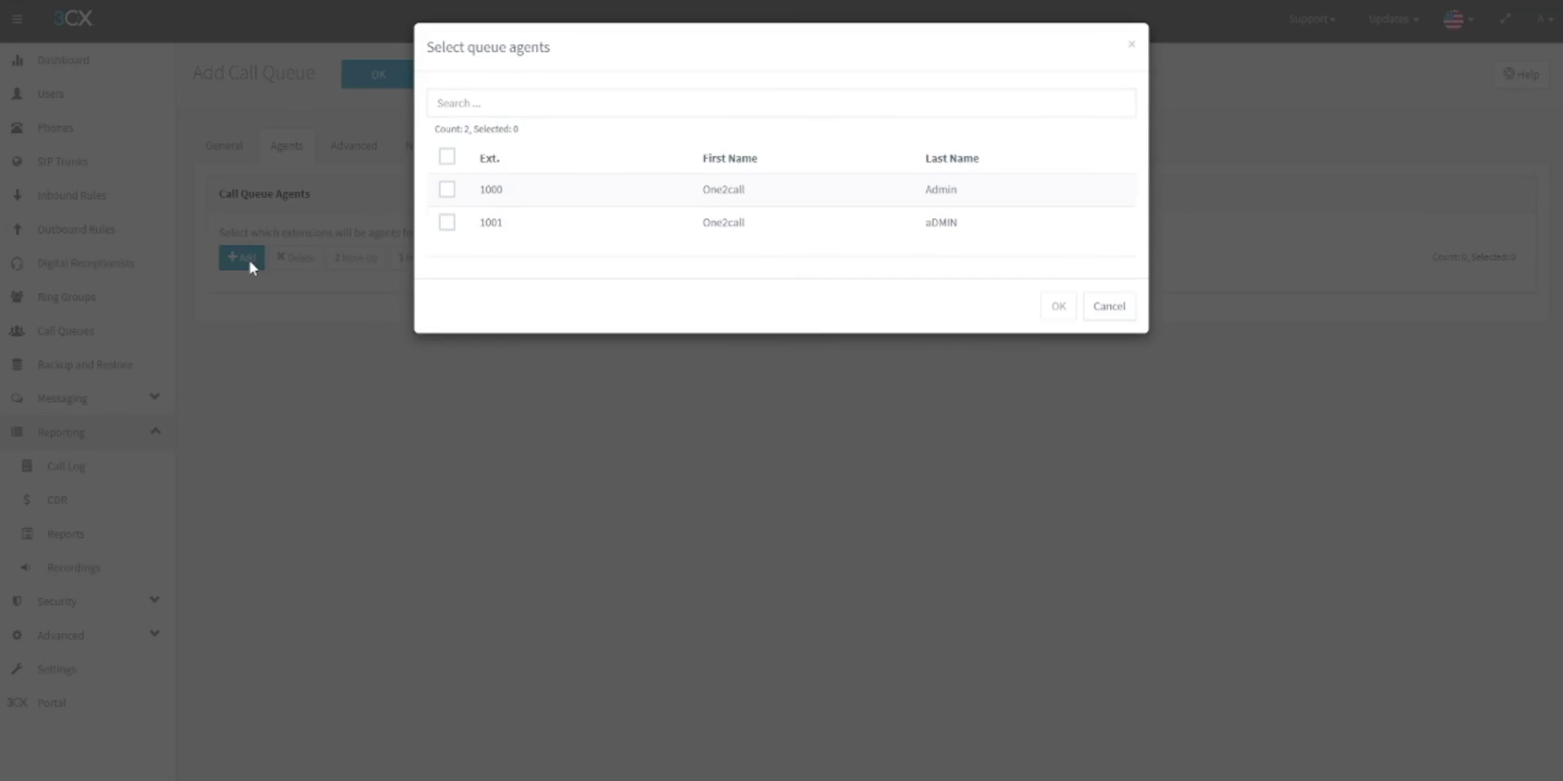
{"action": "left_click", "coordinate": [446, 188]}
{"action": "left_click", "coordinate": [447, 222]}
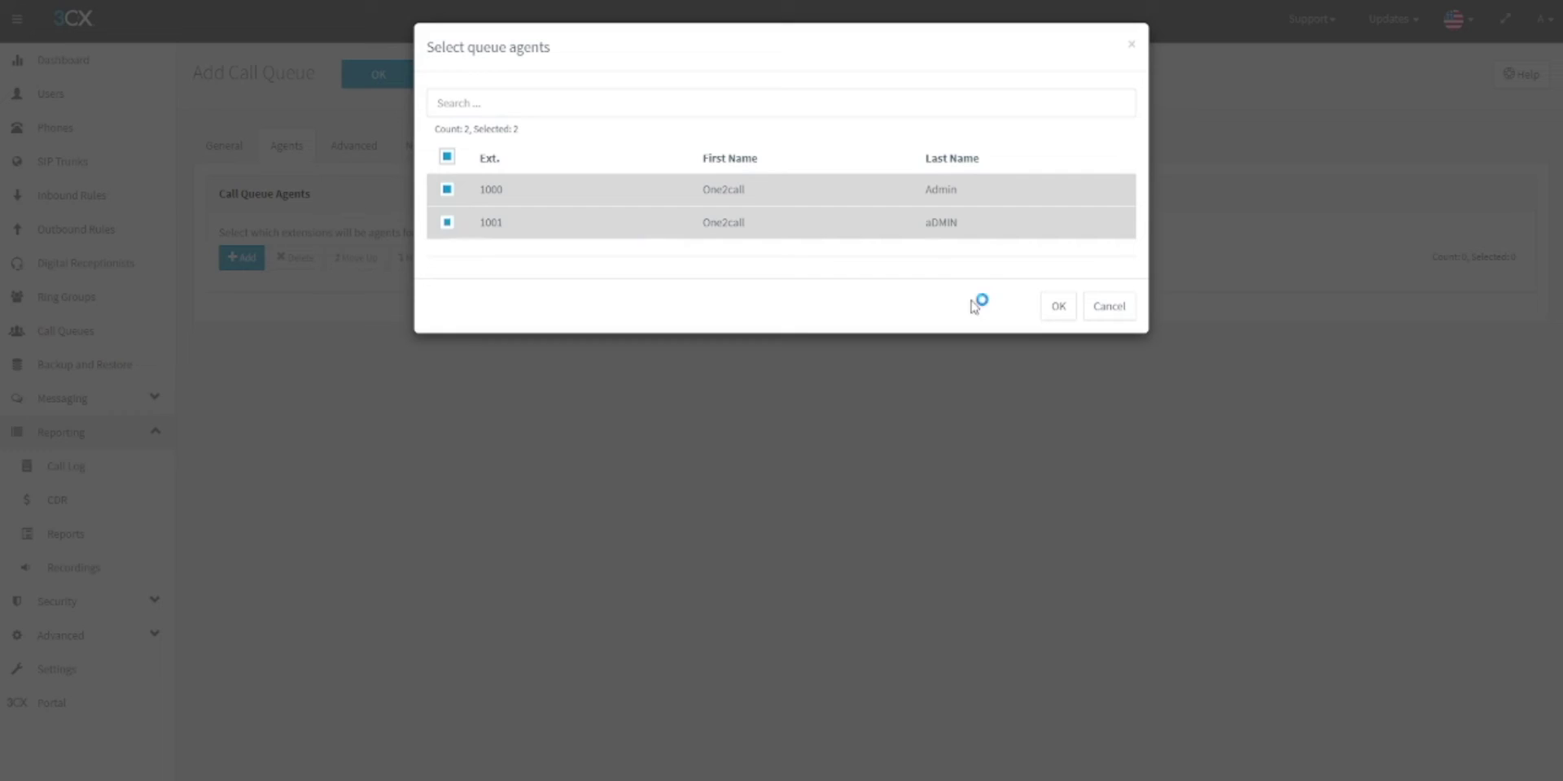
{"action": "left_click", "coordinate": [1060, 312]}
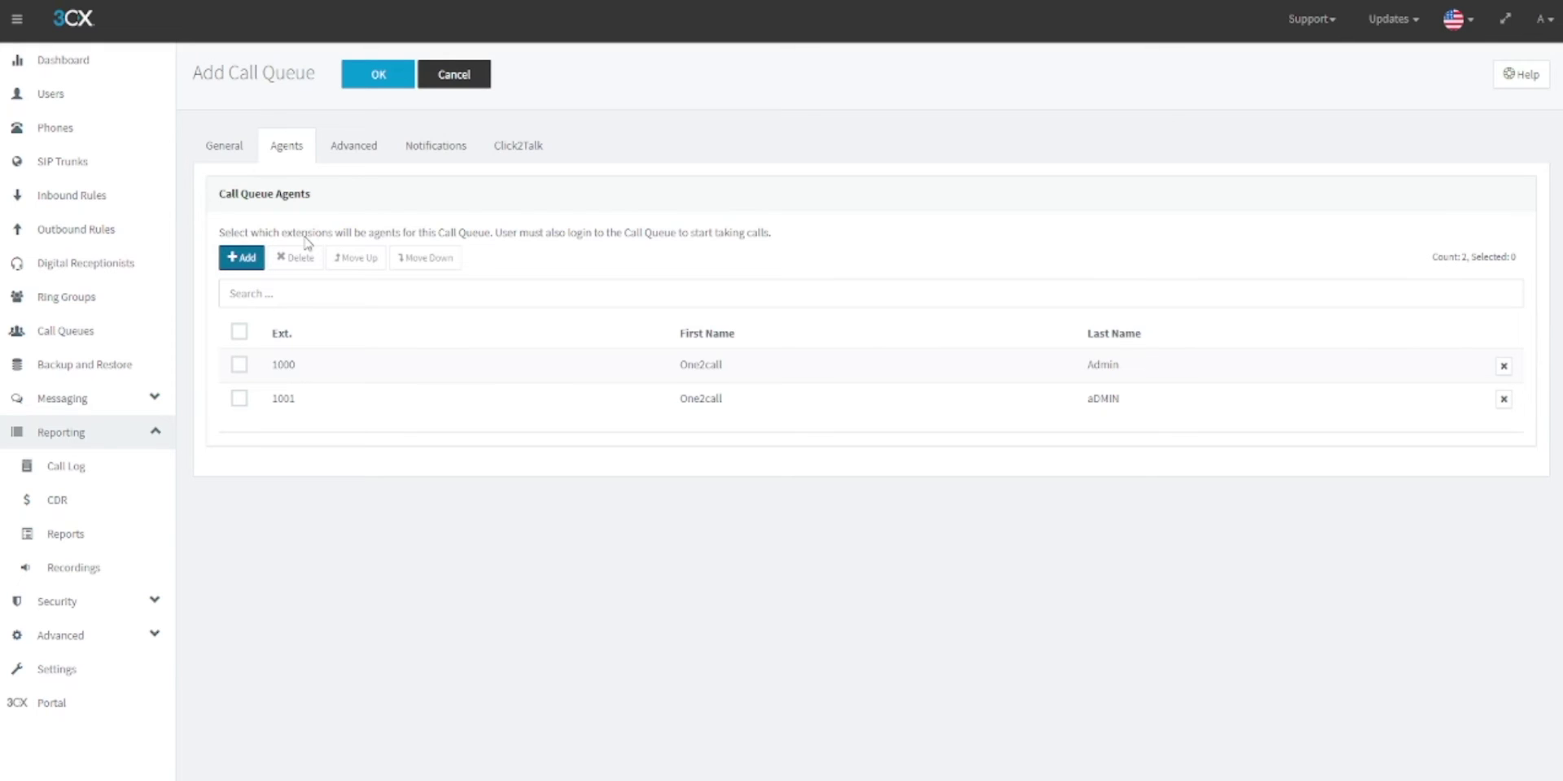
On the Advanced tab, leave callback disabled and scroll to Queue Preferences.
{"action": "left_click", "coordinate": [350, 155]}
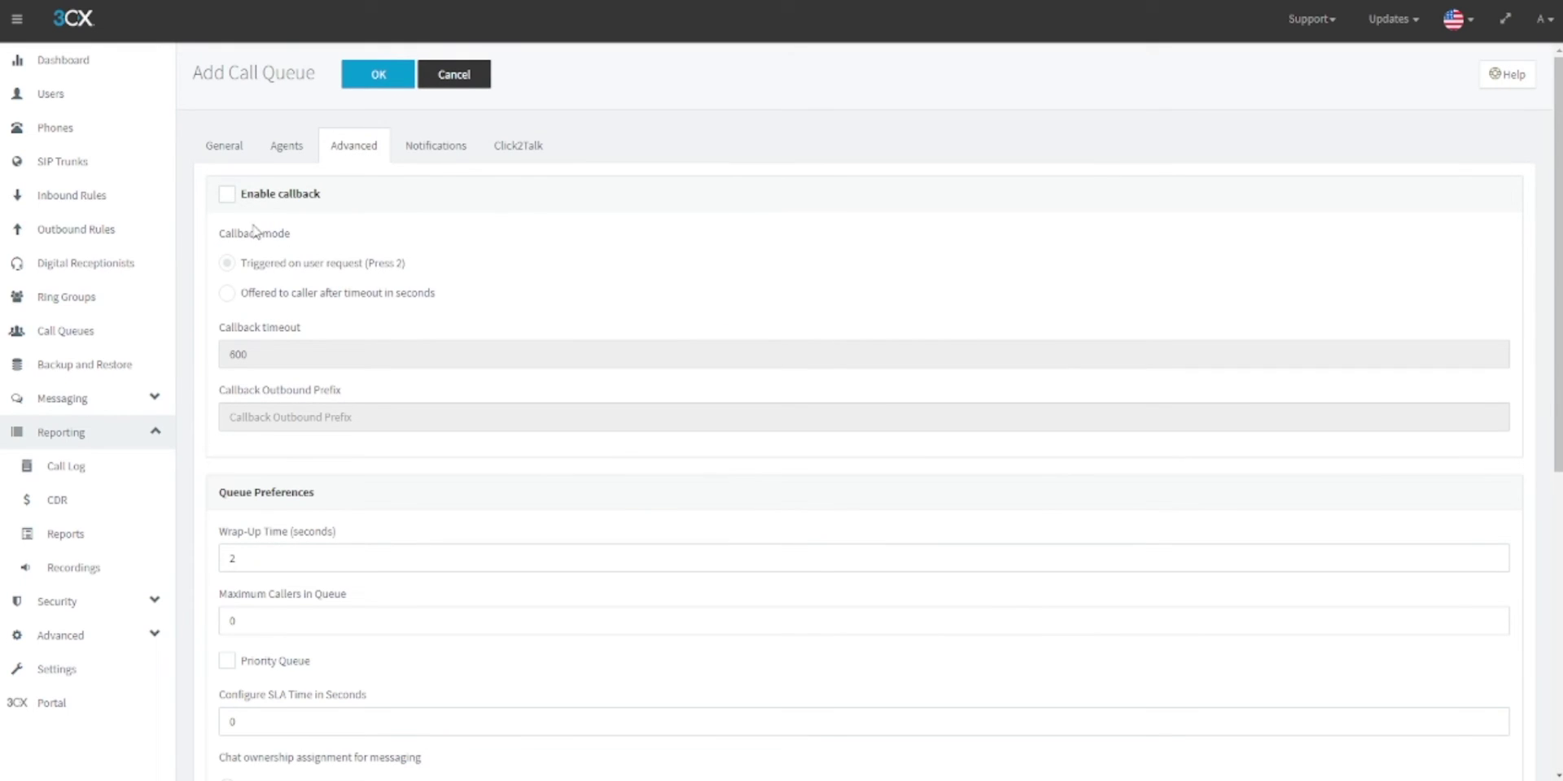
{"action": "left_click", "coordinate": [227, 195]}
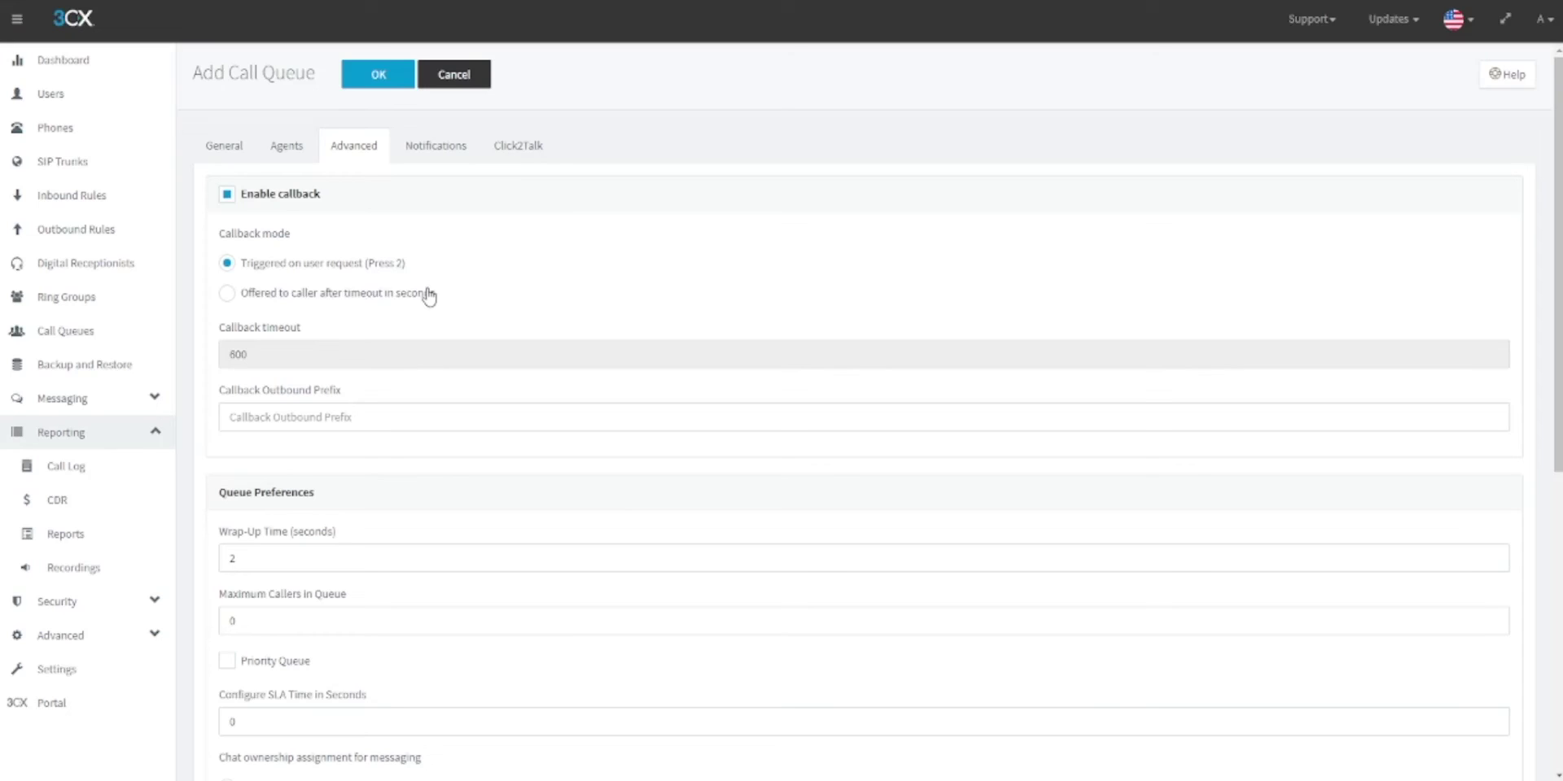
{"action": "left_click", "coordinate": [227, 194]}
{"action": "scroll", "coordinate": [298, 423], "scroll_direction": "down", "scroll_amount": 2}
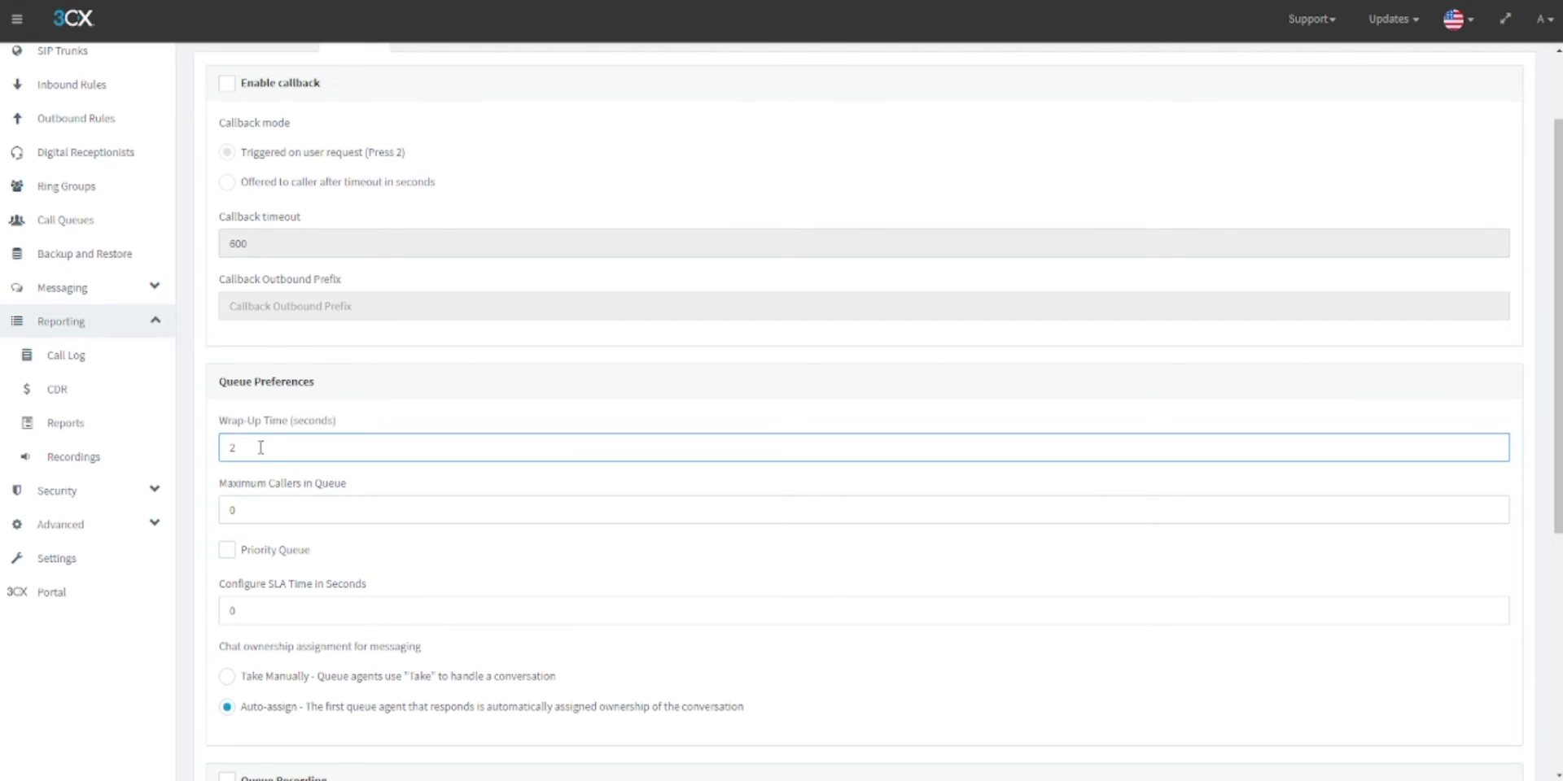
{"action": "left_click", "coordinate": [247, 498]}
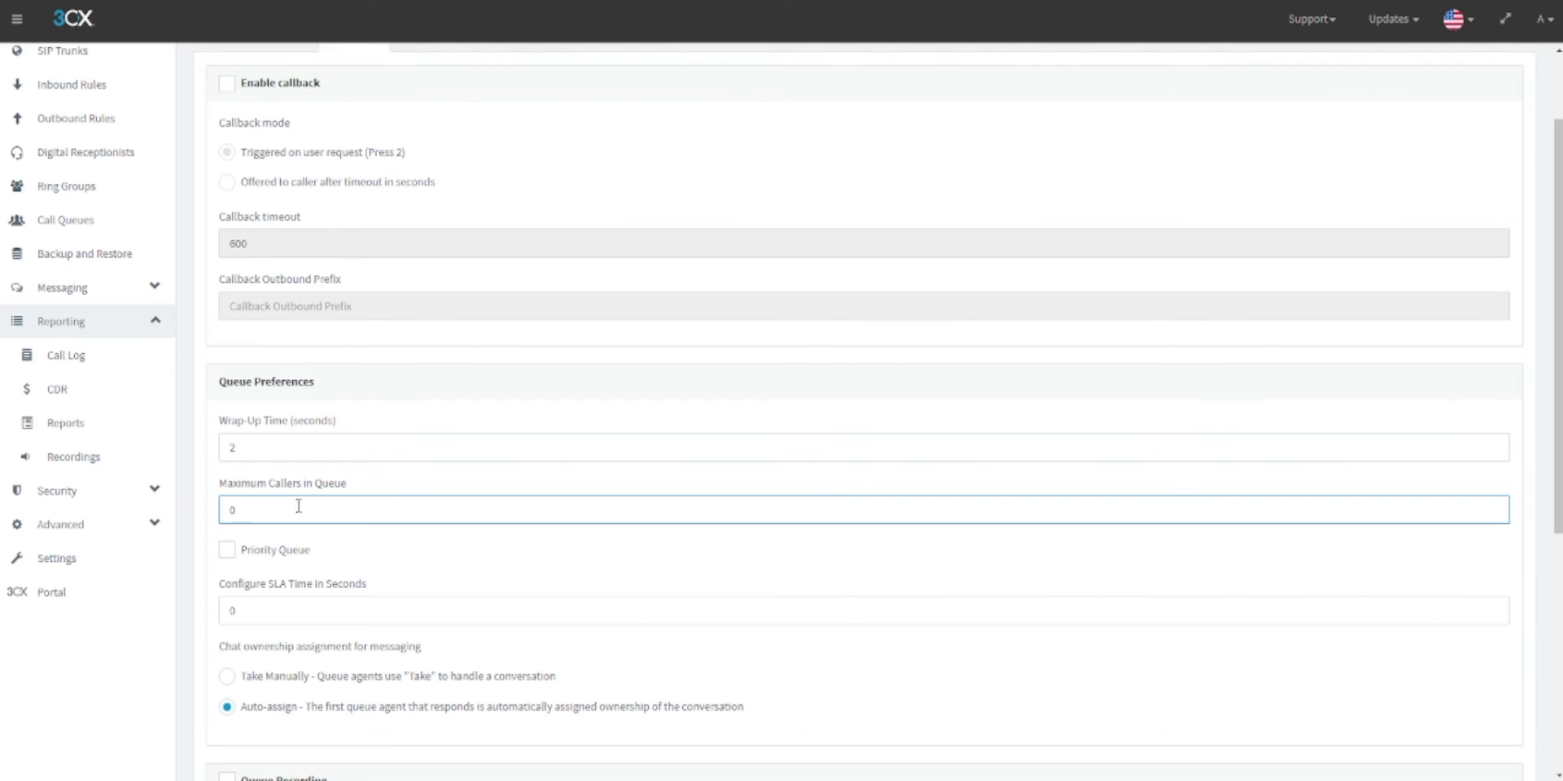
{"action": "key", "text": "BackSpace"}
{"action": "type", "text": "2"}
{"action": "key", "text": "BackSpace"}
{"action": "type", "text": "0"}
{"action": "left_click", "coordinate": [363, 479]}
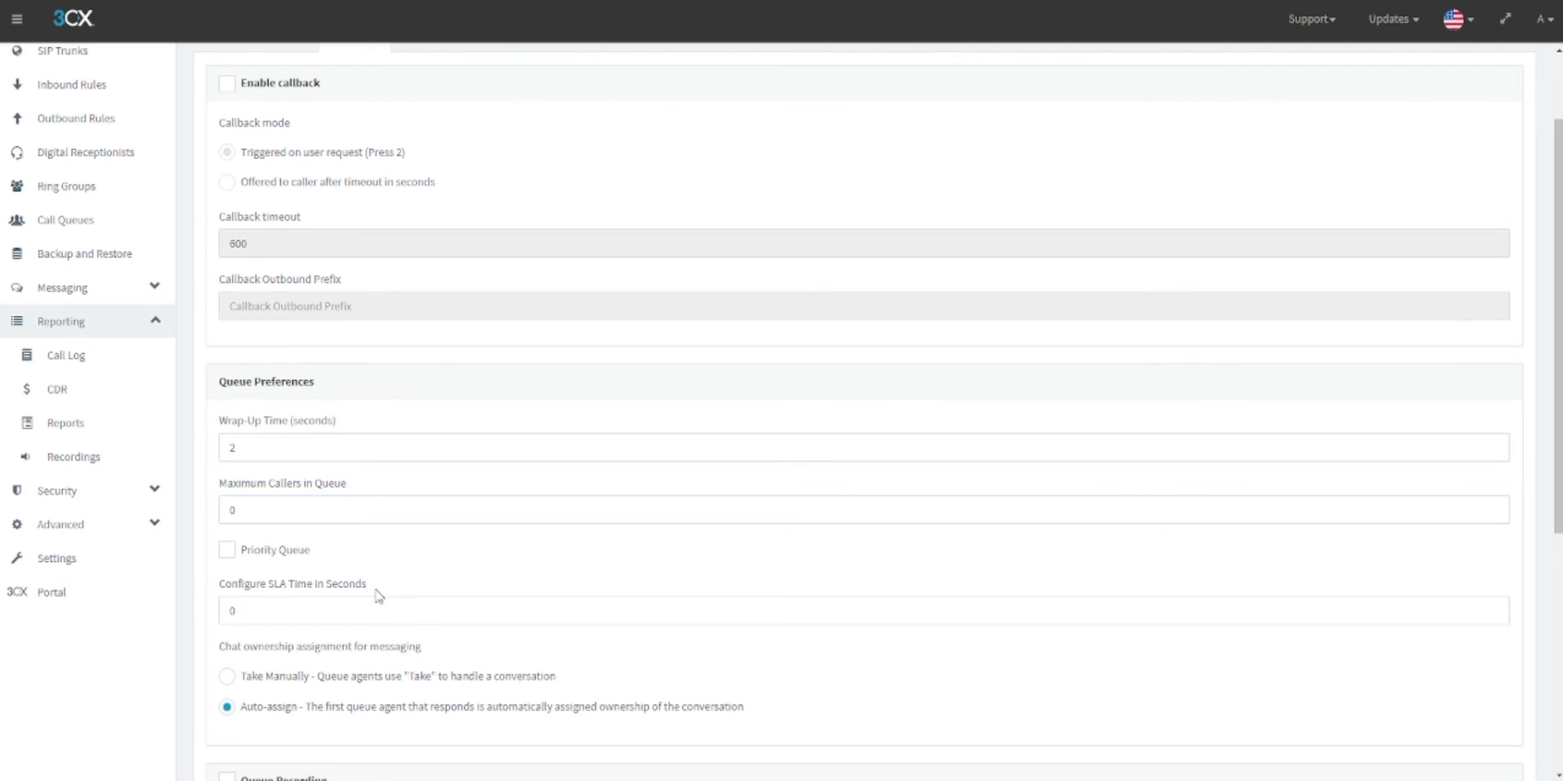
{"action": "scroll", "coordinate": [377, 596], "scroll_direction": "down", "scroll_amount": 3}
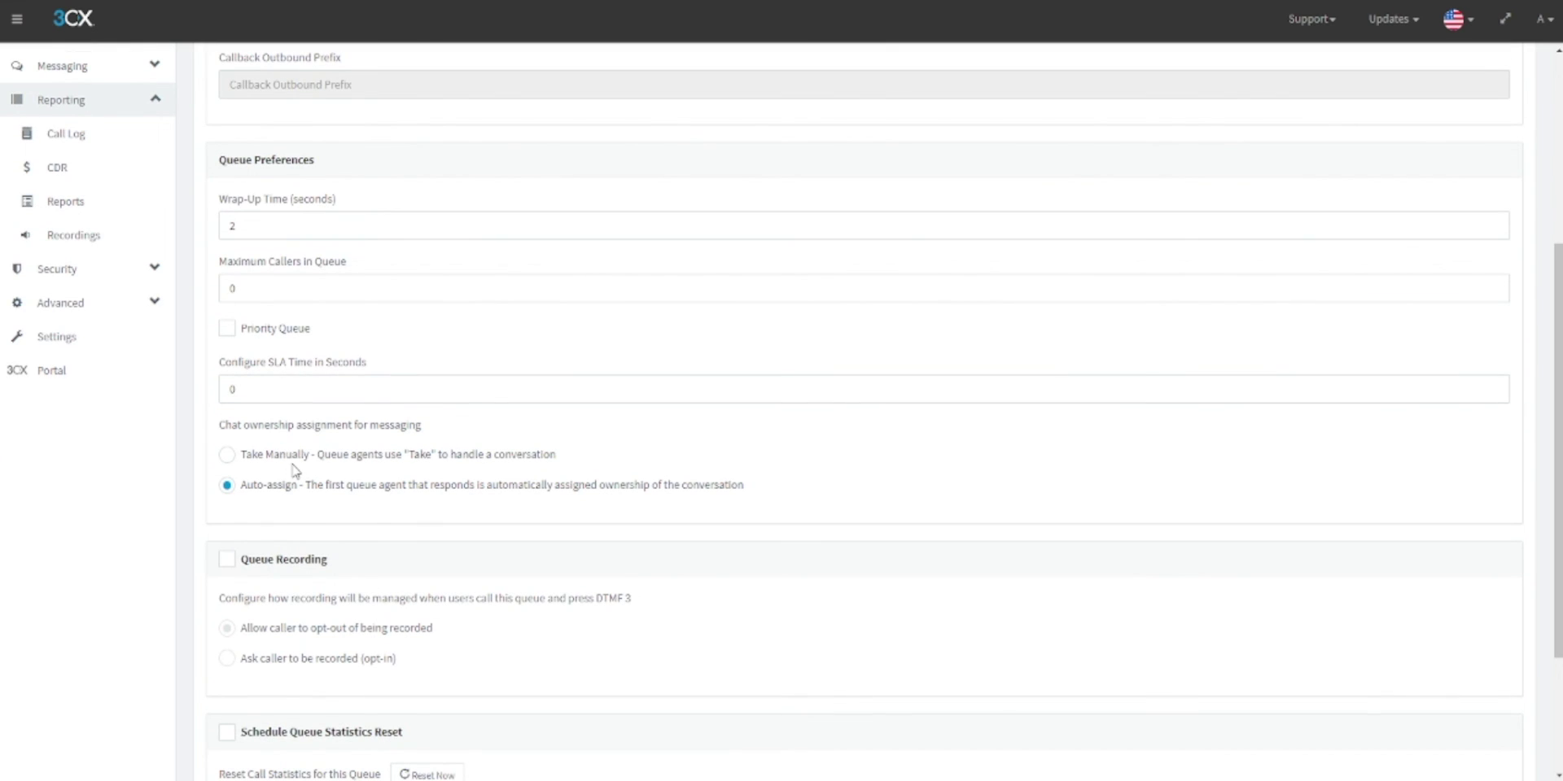
{"action": "left_click", "coordinate": [336, 395]}
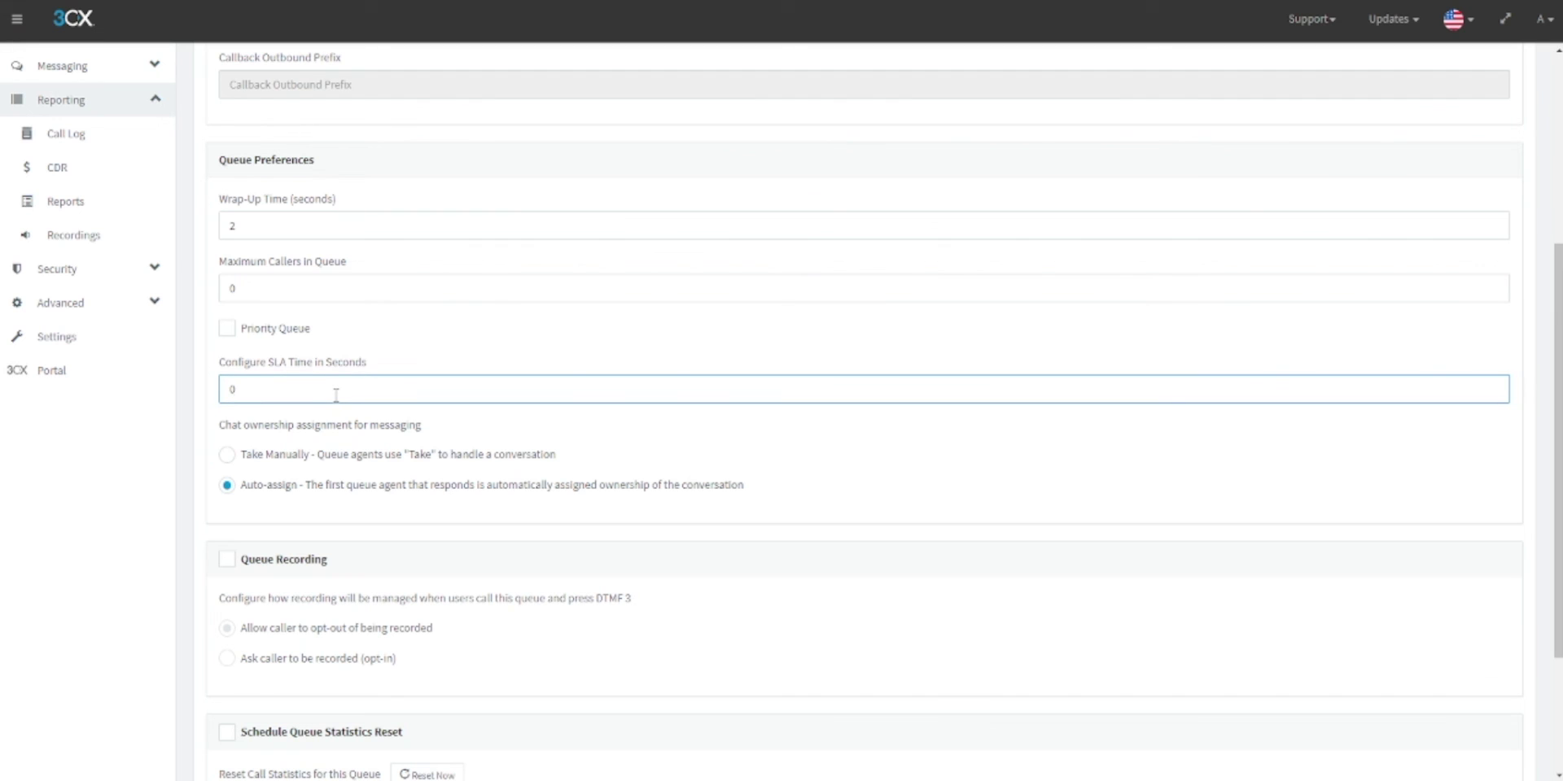
{"action": "key", "text": "BackSpace"}
{"action": "type", "text": "30"}
{"action": "key", "text": "BackSpace"}
{"action": "key", "text": "BackSpace"}
{"action": "type", "text": "0"}
{"action": "left_click", "coordinate": [723, 566]}
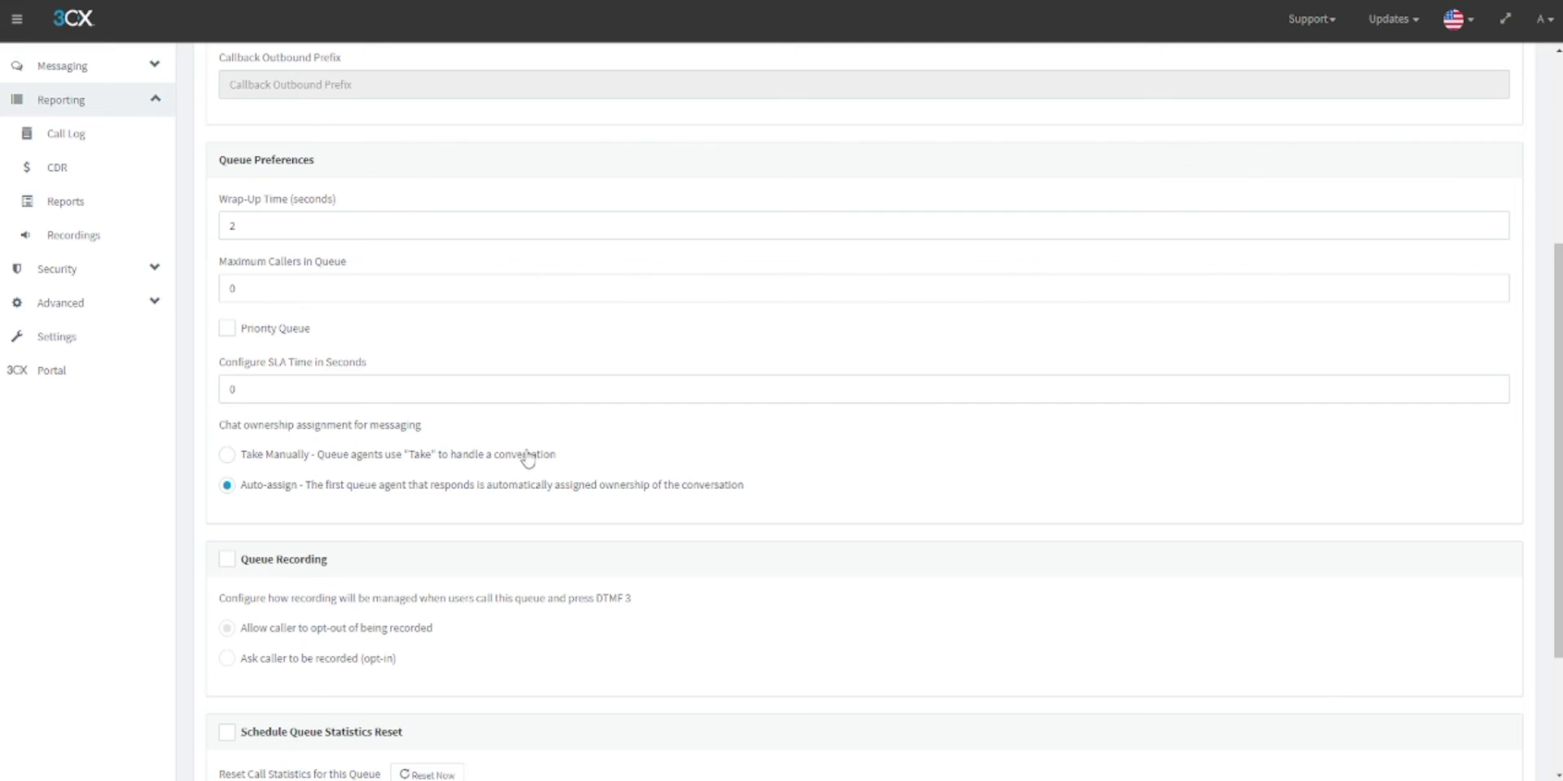
Enable a weekly queue statistics reset on Sunday at 07:37.
{"action": "scroll", "coordinate": [318, 529], "scroll_direction": "down", "scroll_amount": 1}
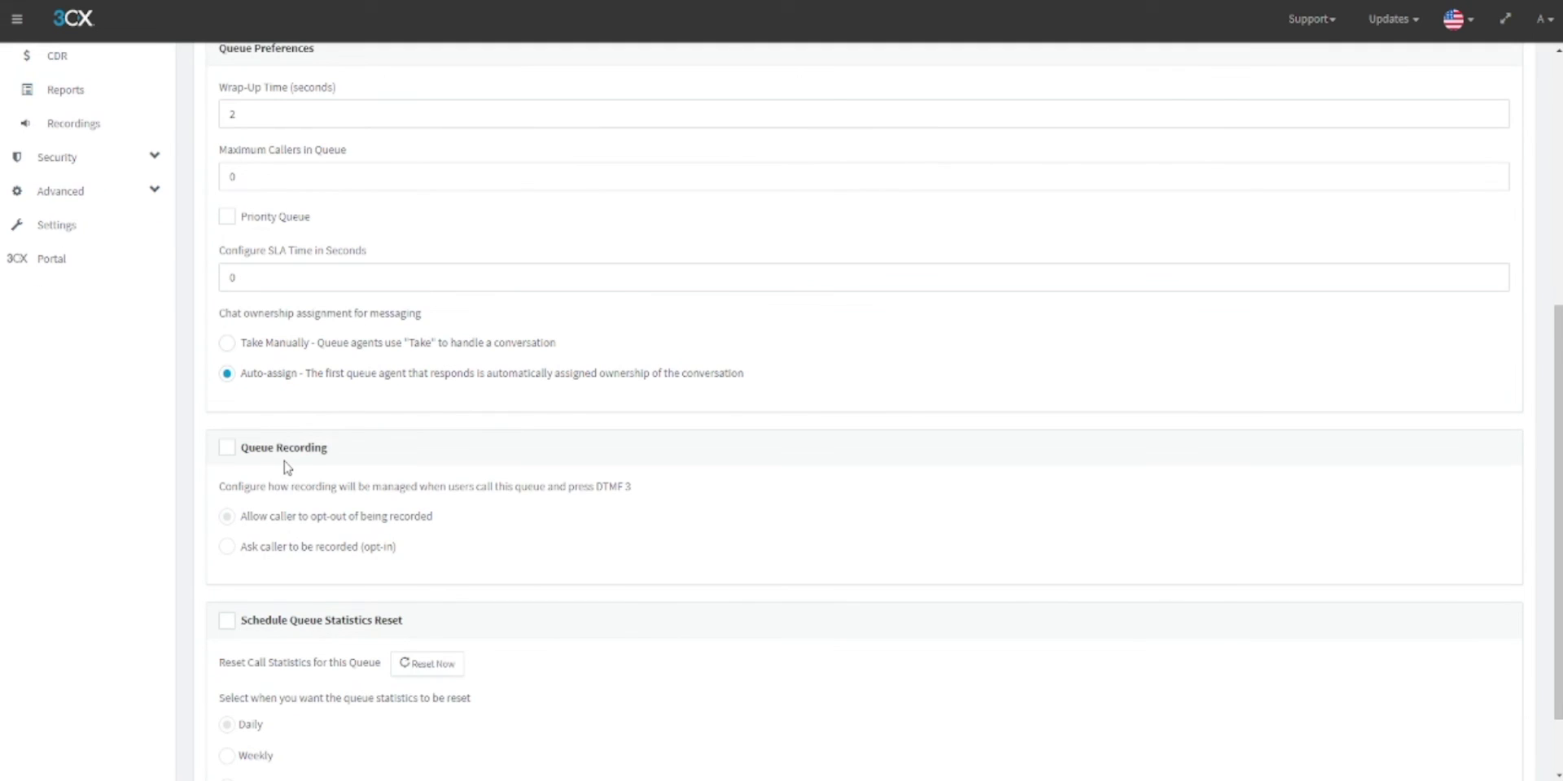
{"action": "scroll", "coordinate": [285, 460], "scroll_direction": "down", "scroll_amount": 1}
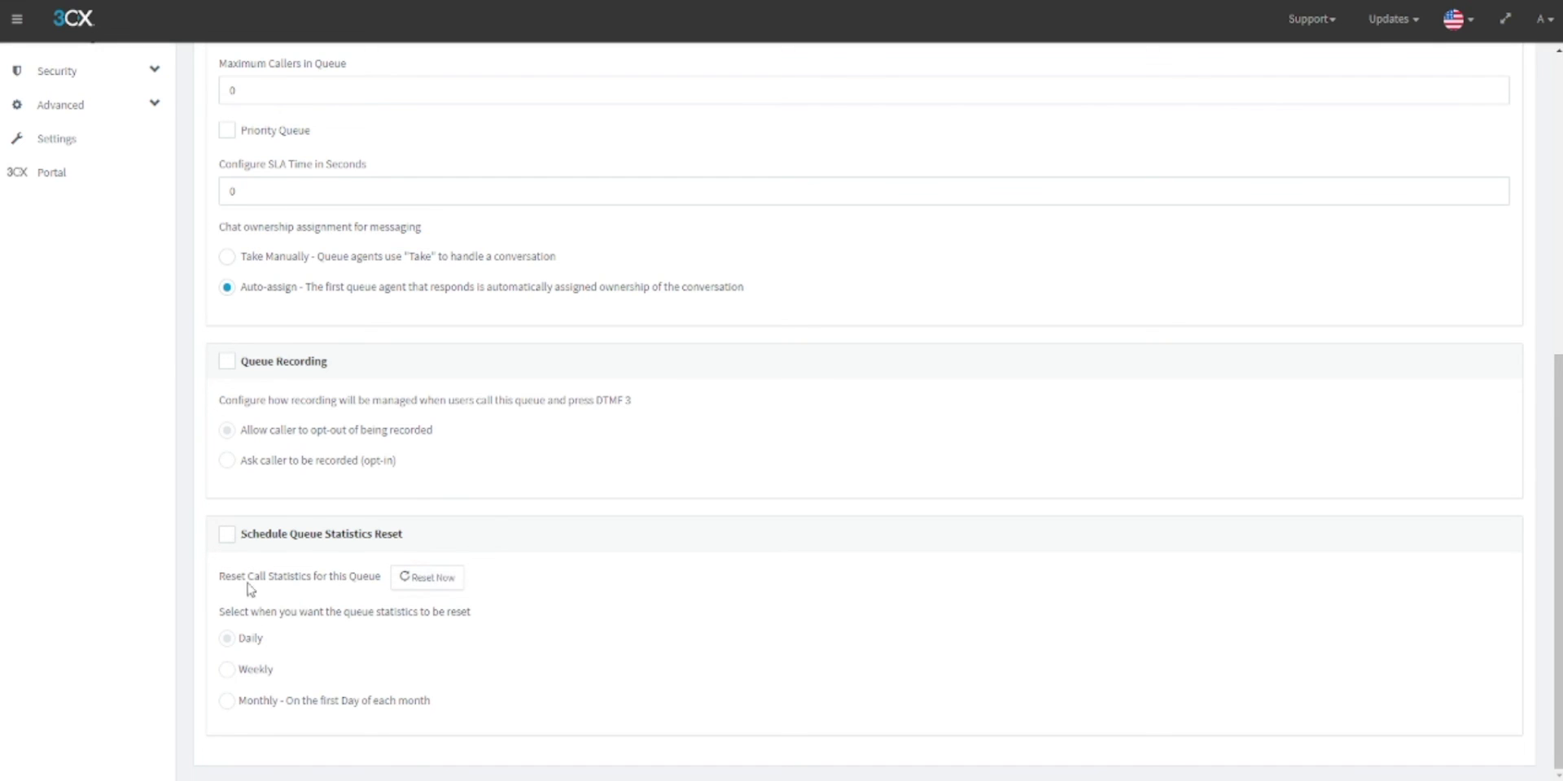
{"action": "left_click", "coordinate": [228, 539]}
{"action": "left_click", "coordinate": [228, 672]}
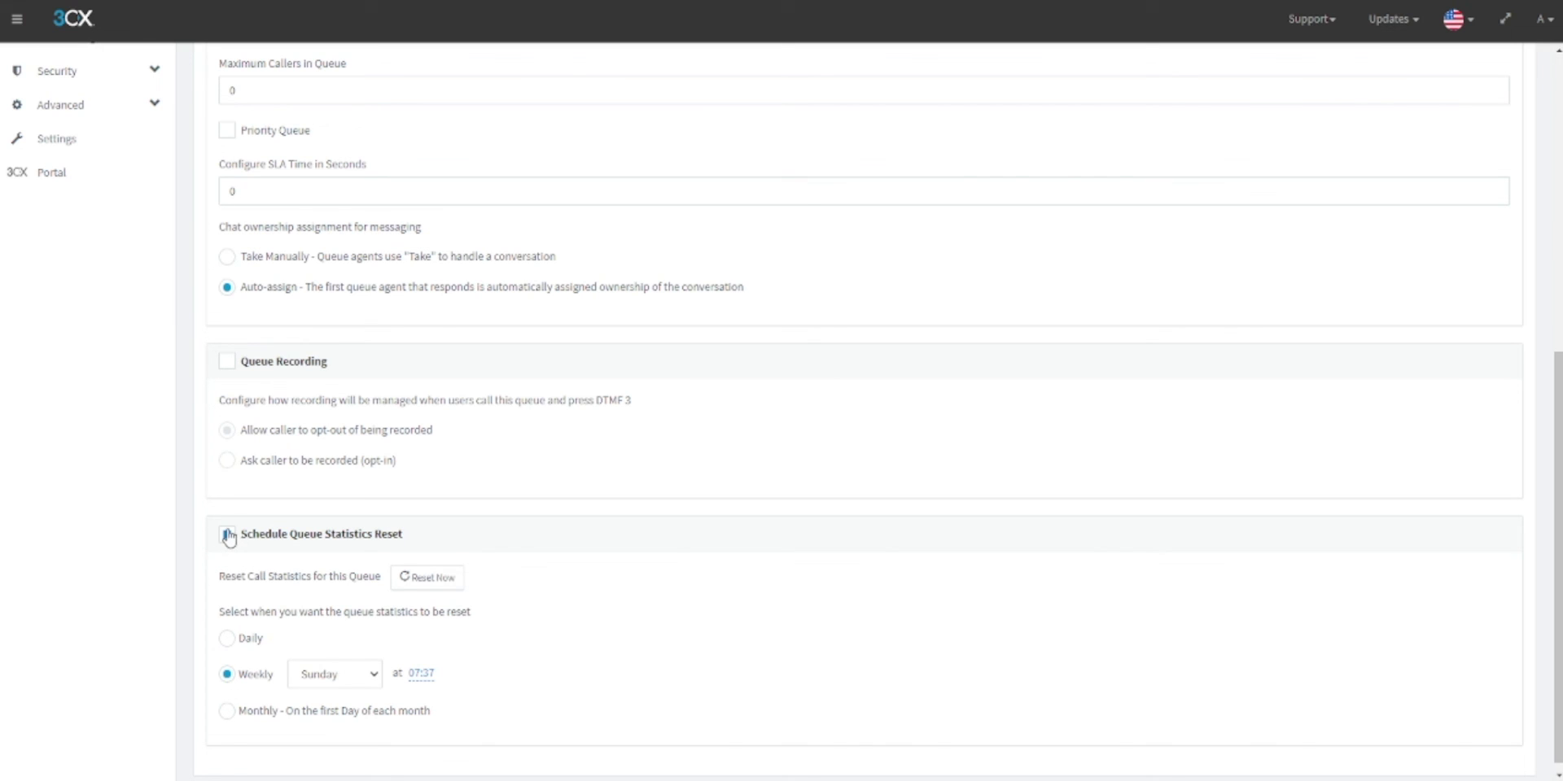
{"action": "scroll", "coordinate": [460, 529], "scroll_direction": "up", "scroll_amount": 7}
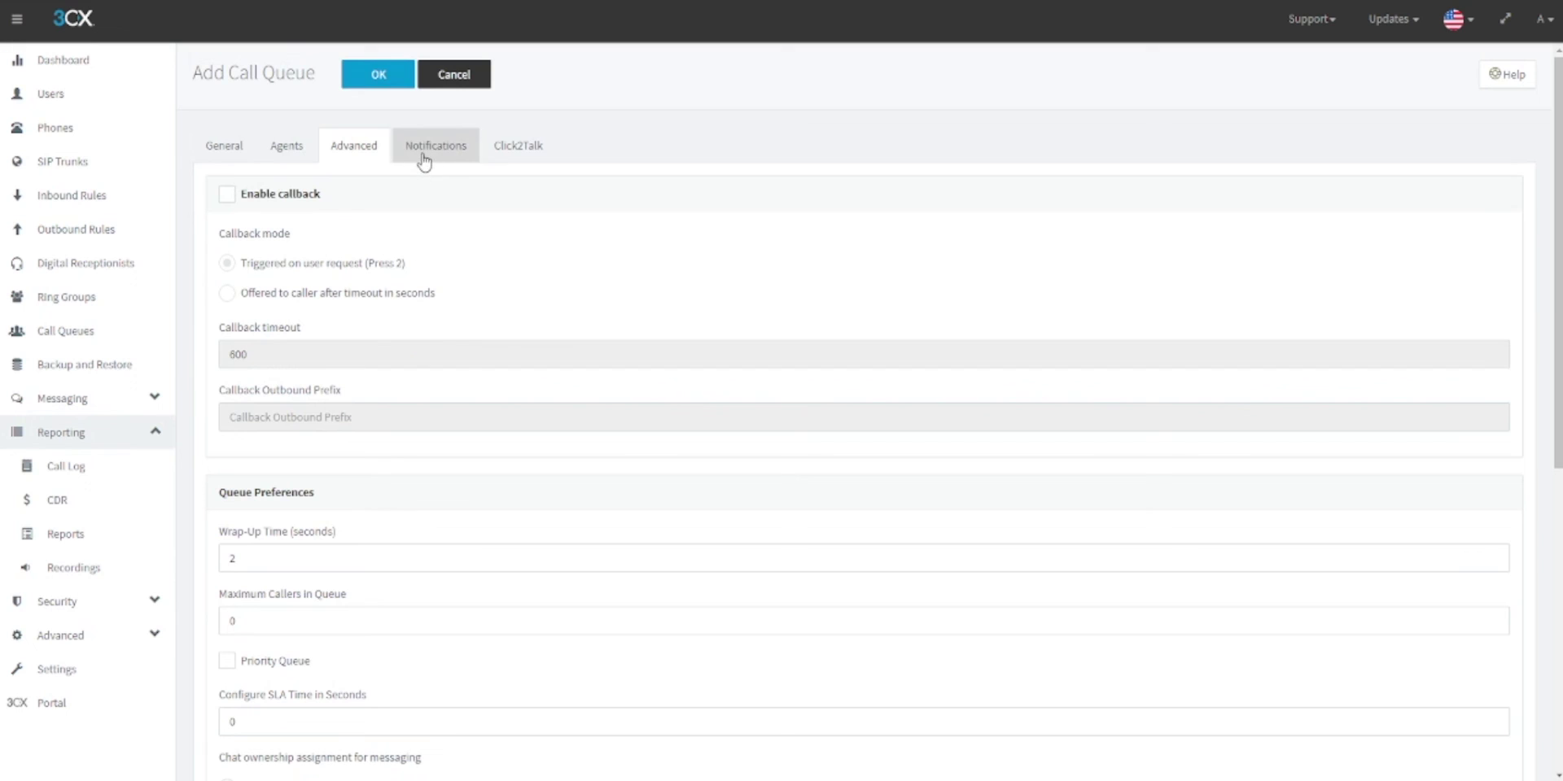
Under Notifications, add extension 1000 as the queue manager.
{"action": "left_click", "coordinate": [423, 162]}
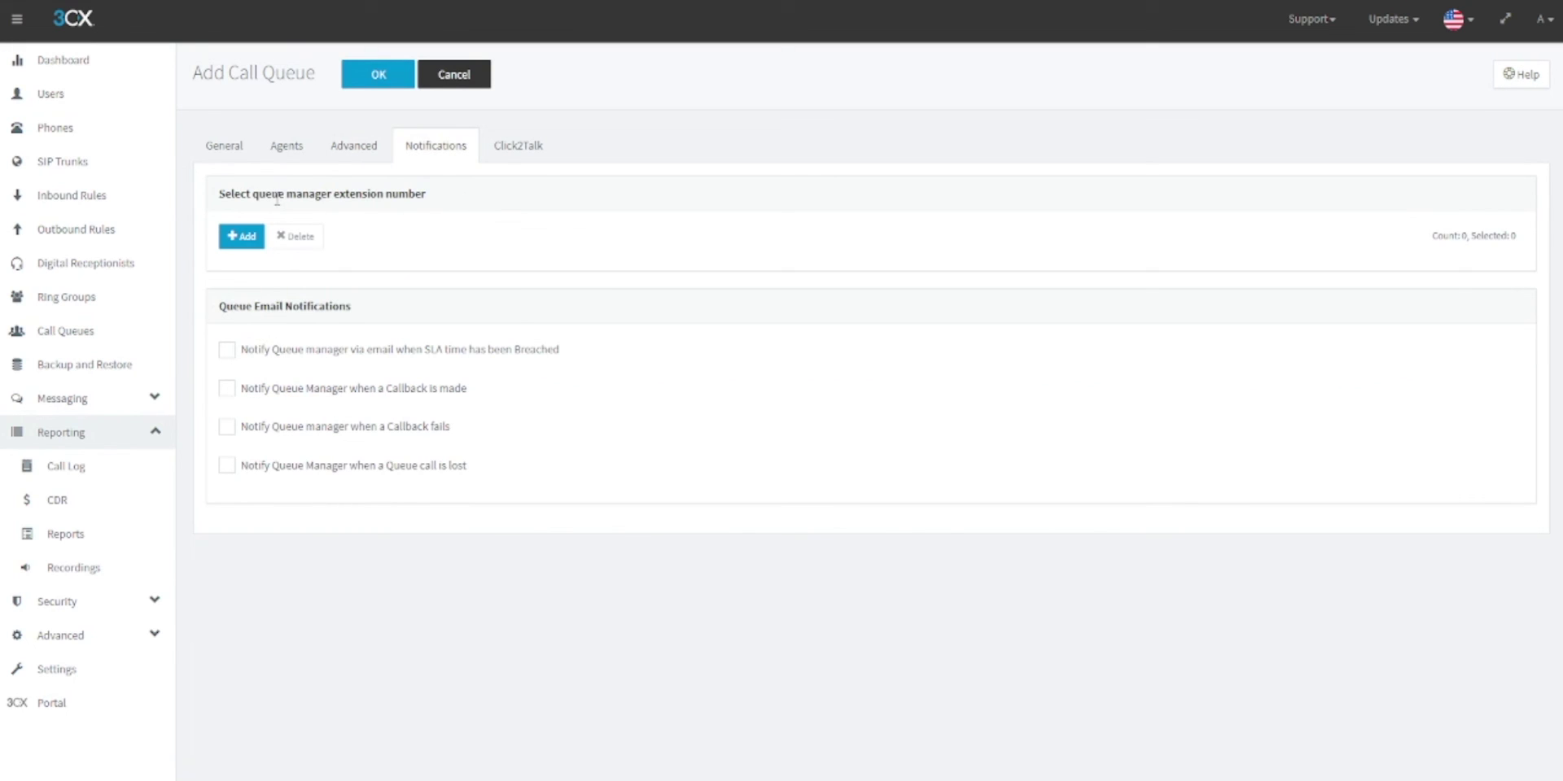
{"action": "left_click_drag", "start_coordinate": [276, 198], "coordinate": [431, 198]}
{"action": "left_click", "coordinate": [241, 236]}
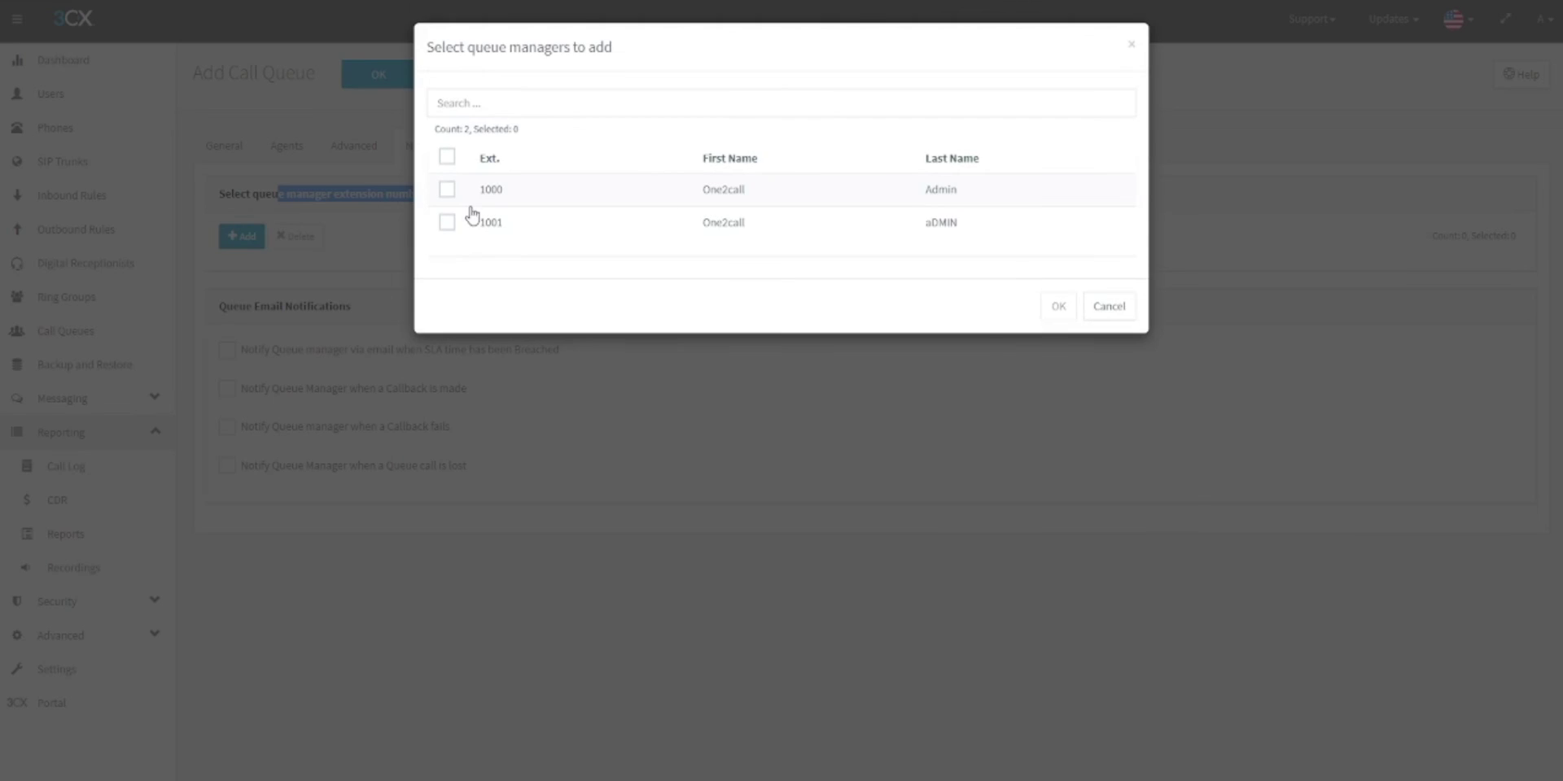
{"action": "left_click", "coordinate": [447, 189]}
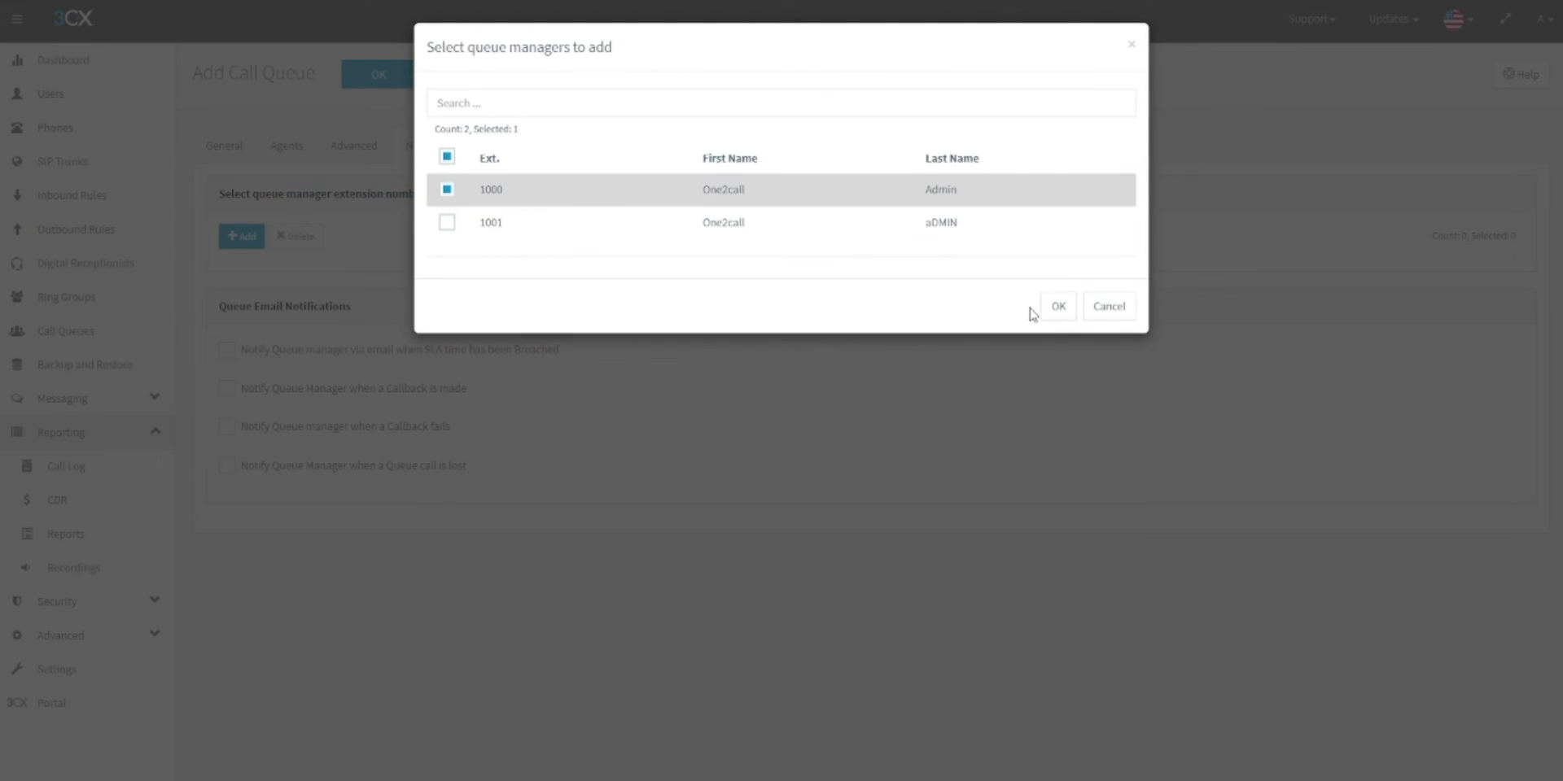
{"action": "left_click", "coordinate": [1059, 313]}
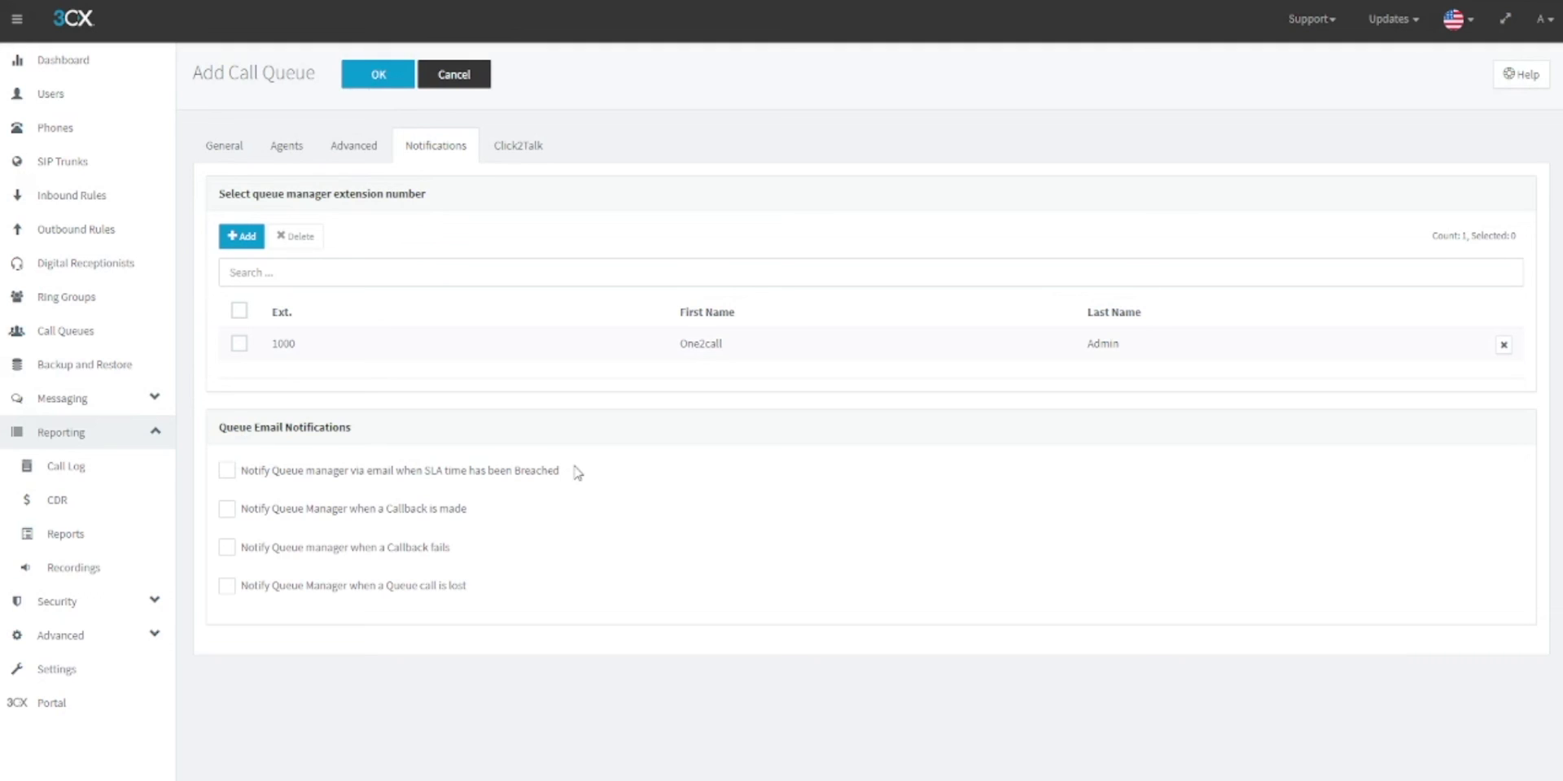
Leave all email notifications unchecked and save the queue as 8001 One2call Demo.
{"action": "triple_click", "coordinate": [399, 470]}
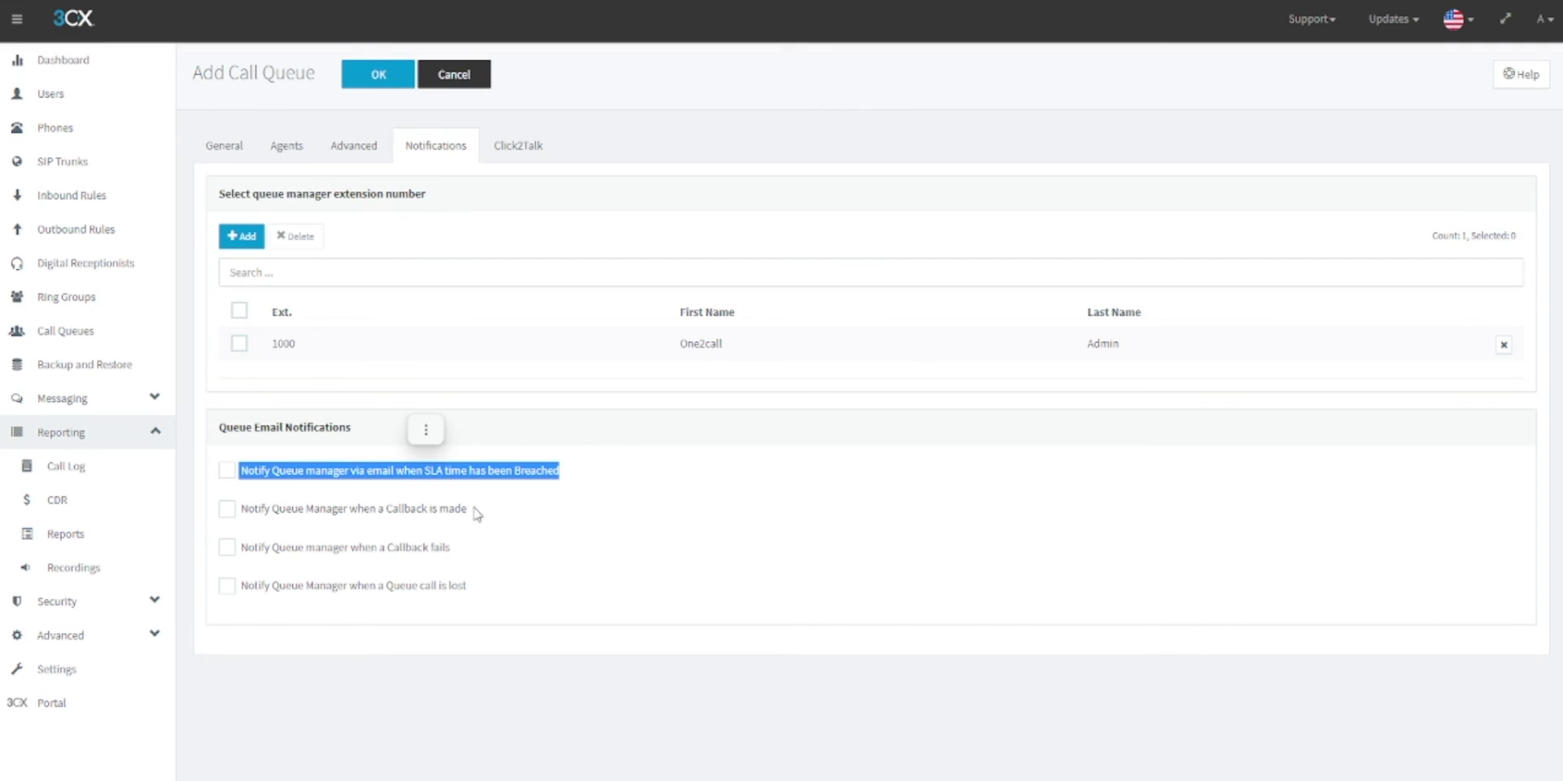
{"action": "left_click_drag", "start_coordinate": [477, 515], "coordinate": [397, 556]}
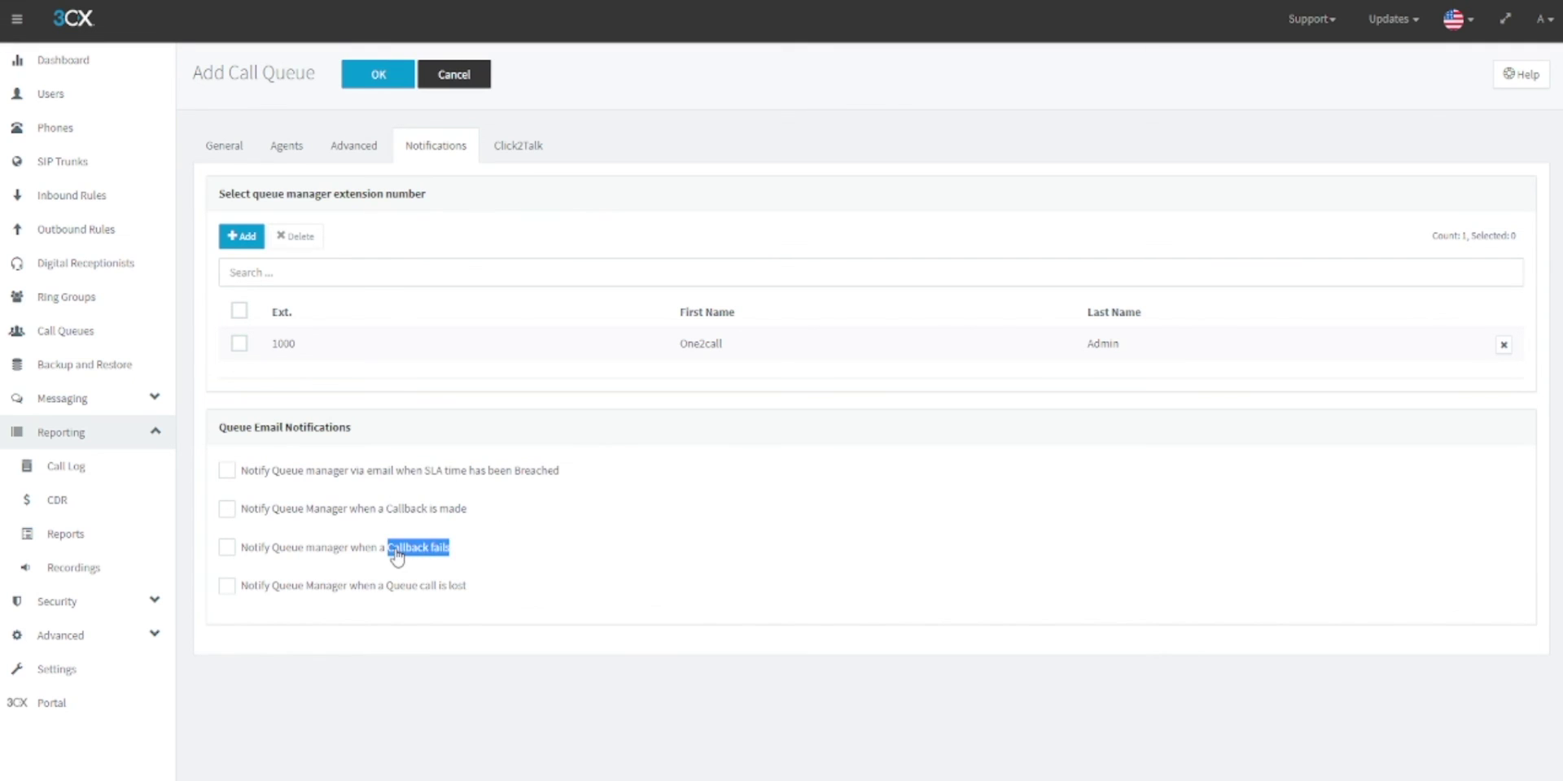
{"action": "left_click", "coordinate": [516, 565]}
{"action": "left_click_drag", "start_coordinate": [411, 603], "coordinate": [380, 603]}
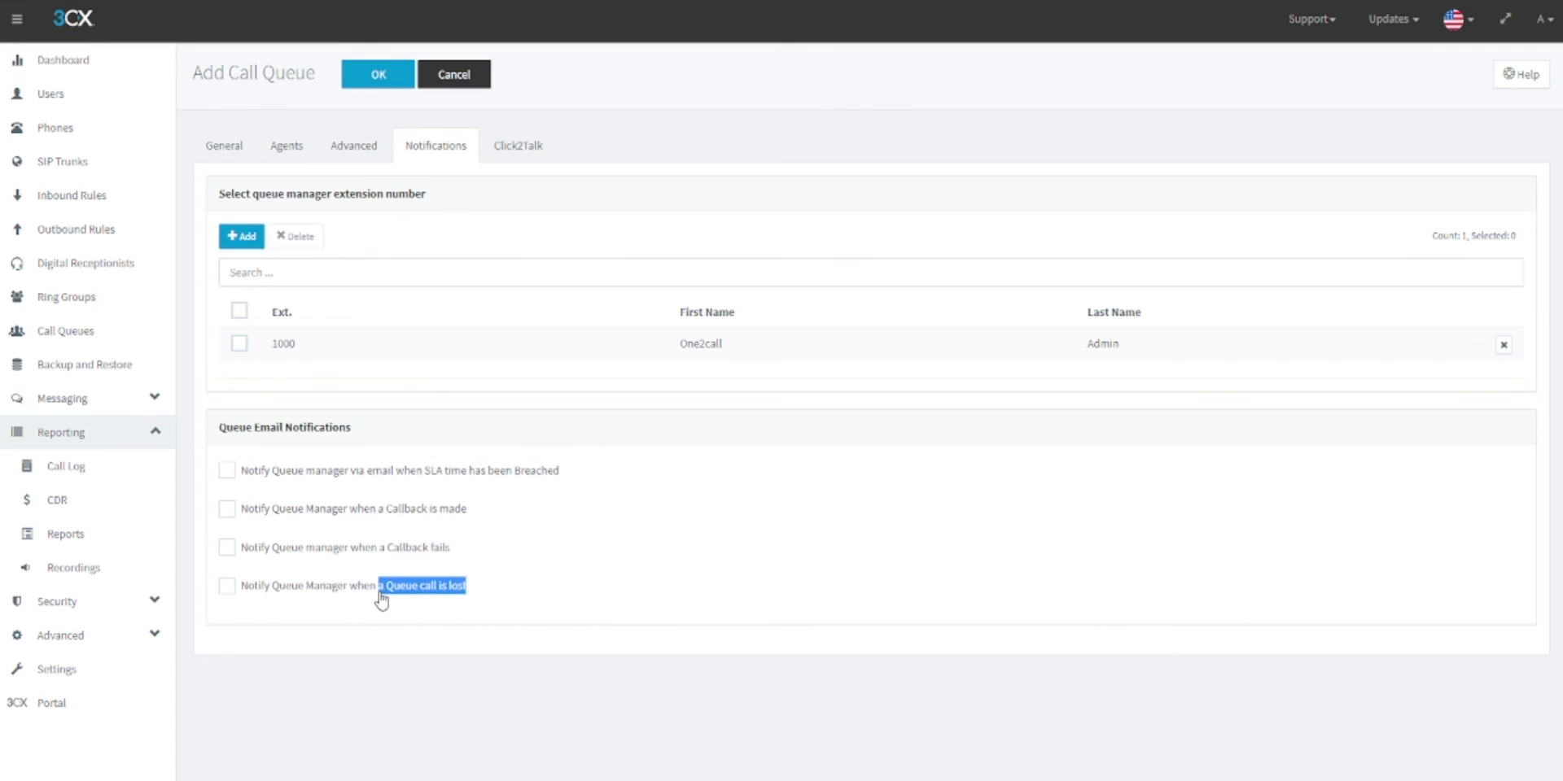
{"action": "left_click", "coordinate": [600, 616]}
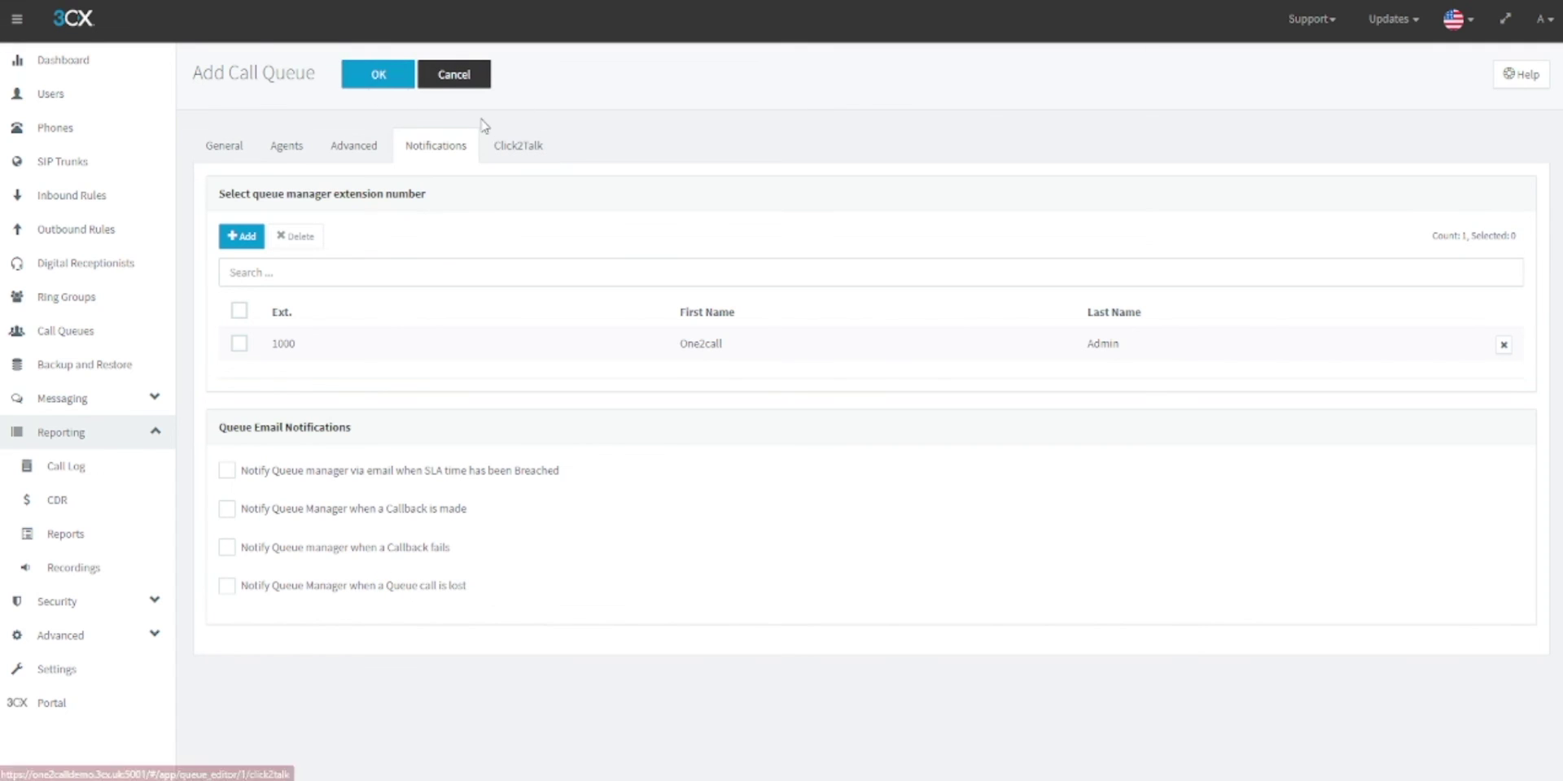
{"action": "left_click", "coordinate": [376, 75]}
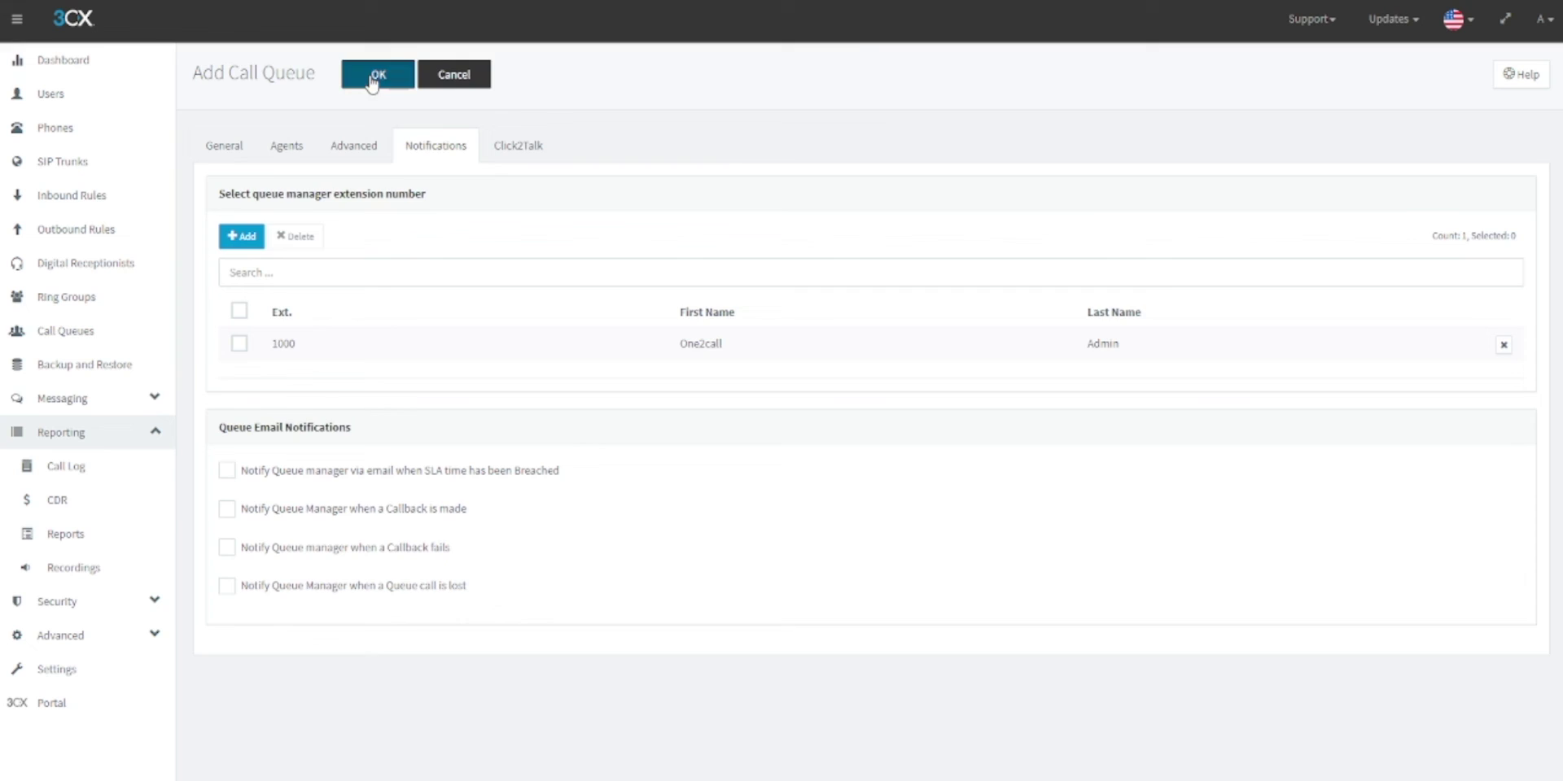